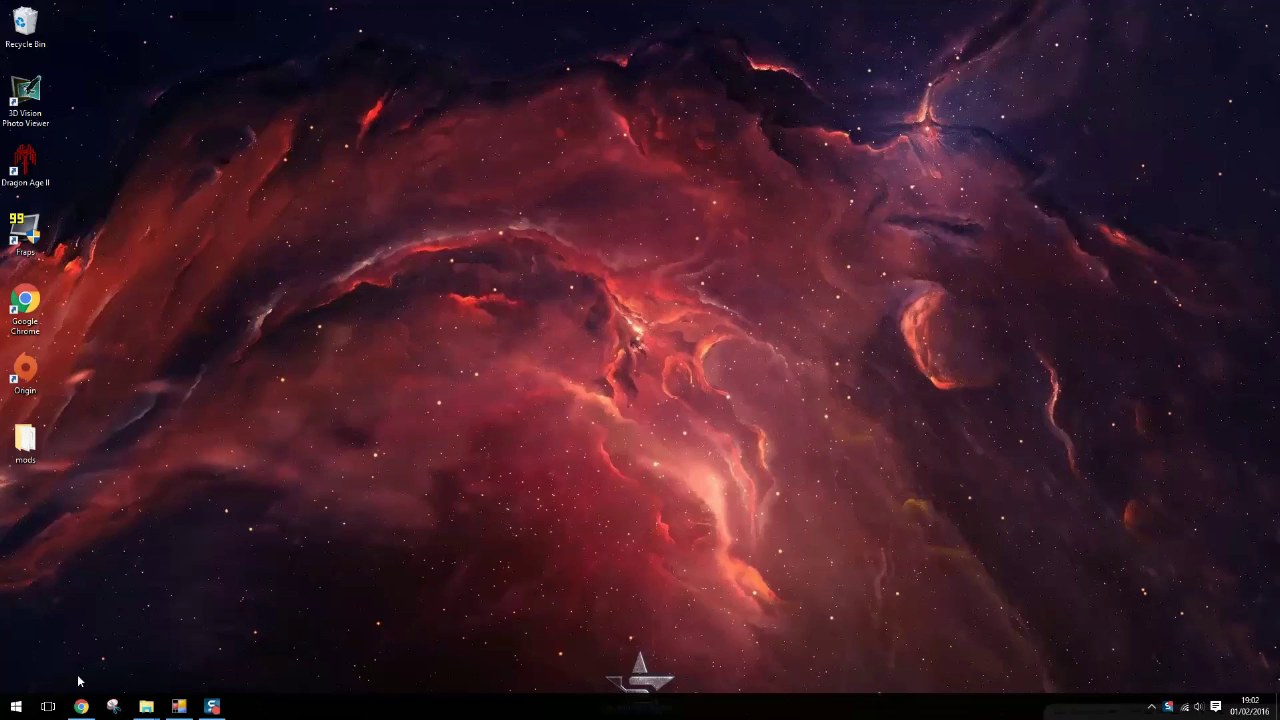
# Switch to Chrome and look over the LOTC's Hair Tints and Freckles mod pages
pyautogui.click(81, 706)
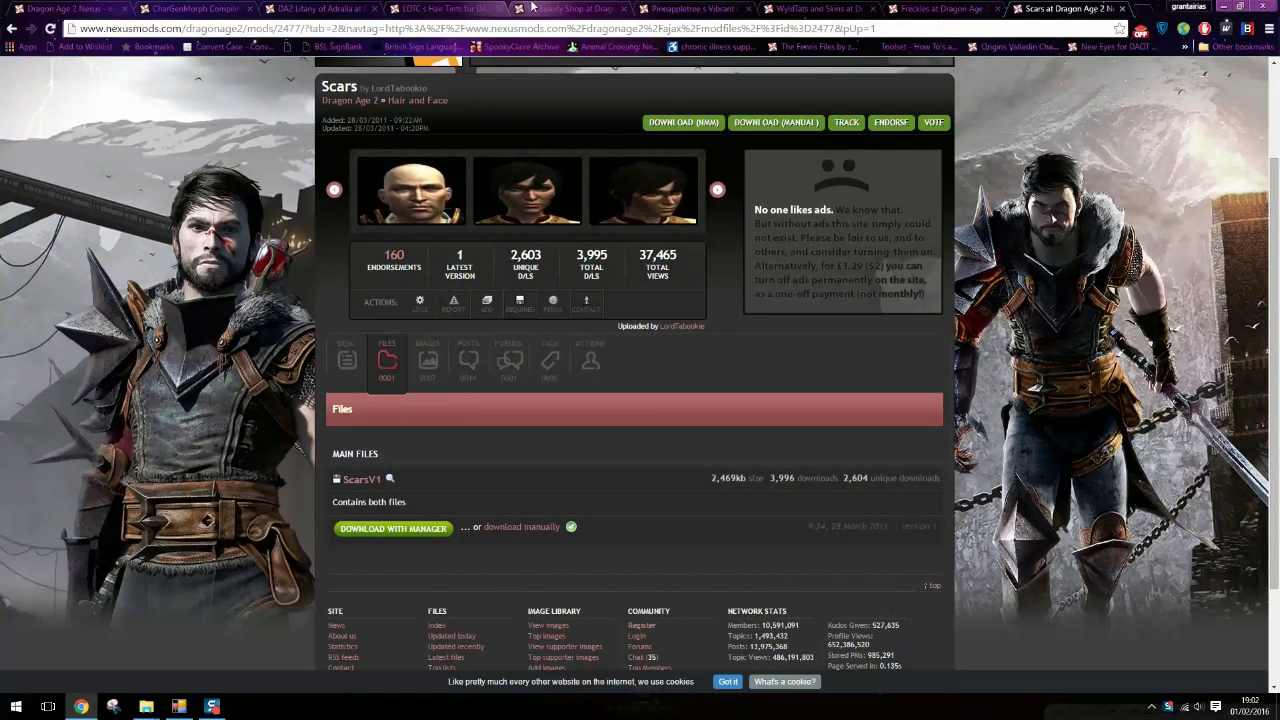
pyautogui.click(425, 8)
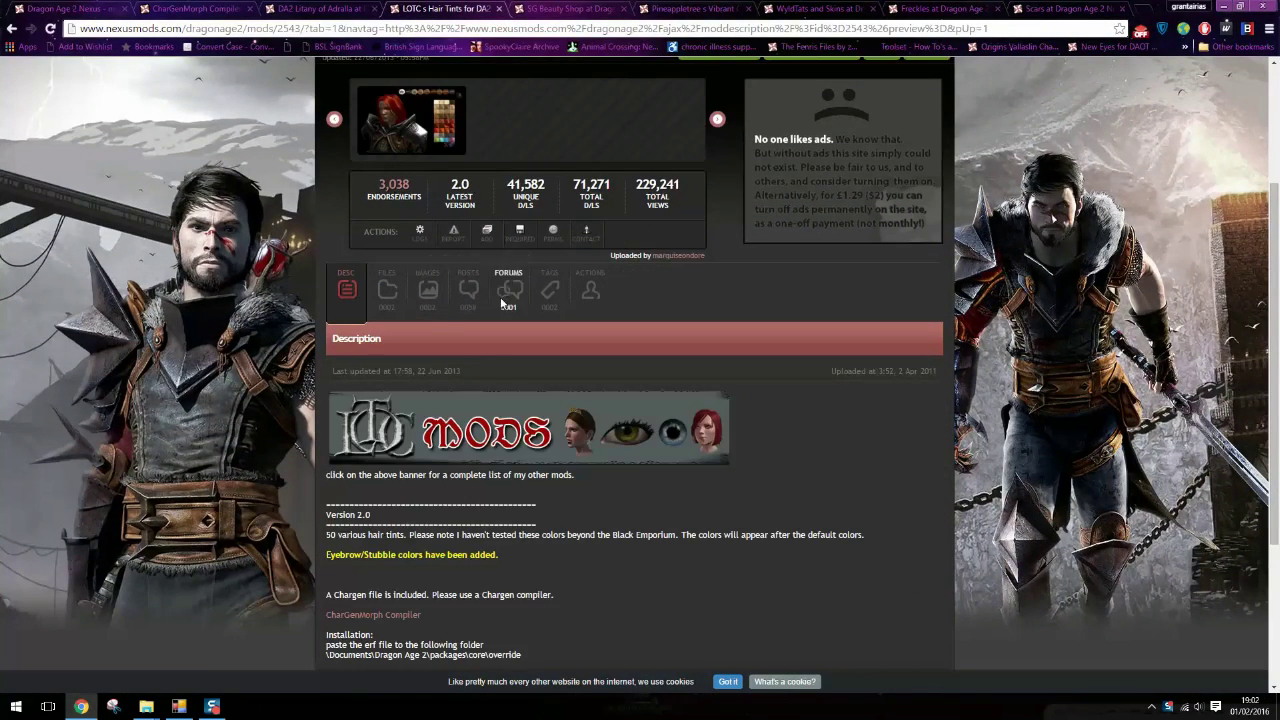
pyautogui.scroll(2, 690, 163)
pyautogui.click(962, 8)
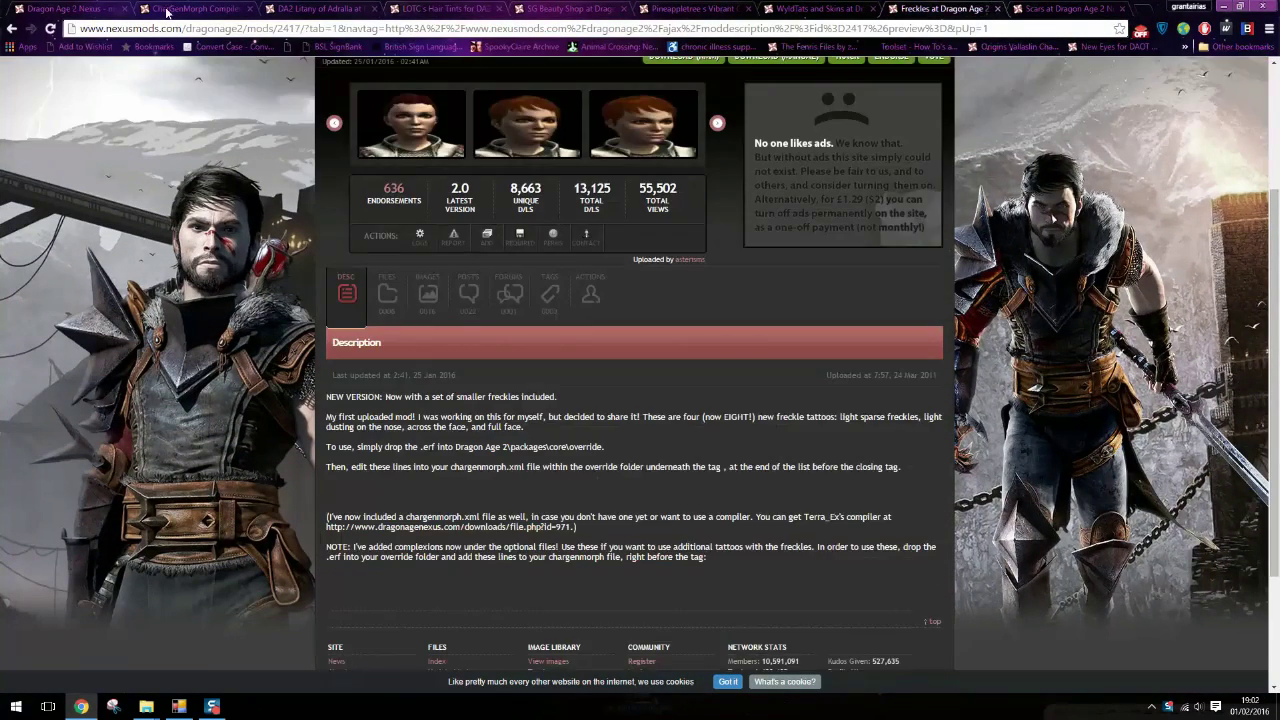
# Check the Scars mod's description and manually download its ScarsV1 main file
pyautogui.click(1030, 10)
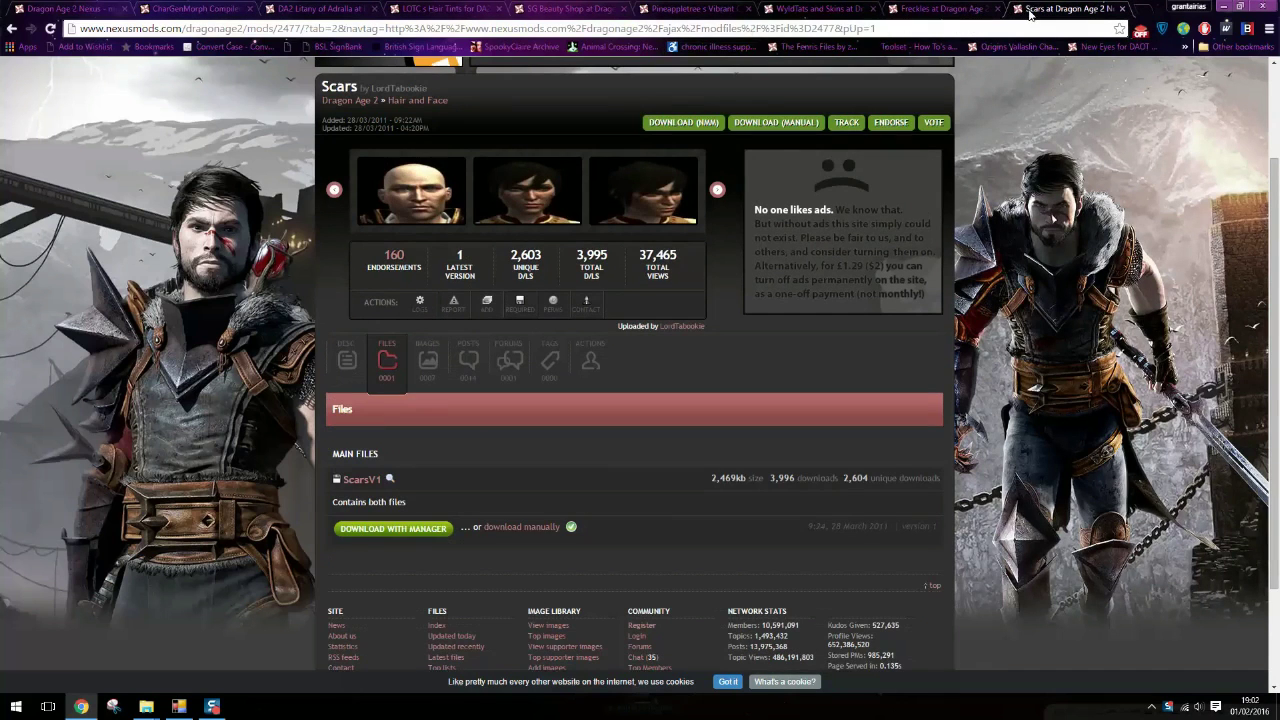
pyautogui.click(345, 358)
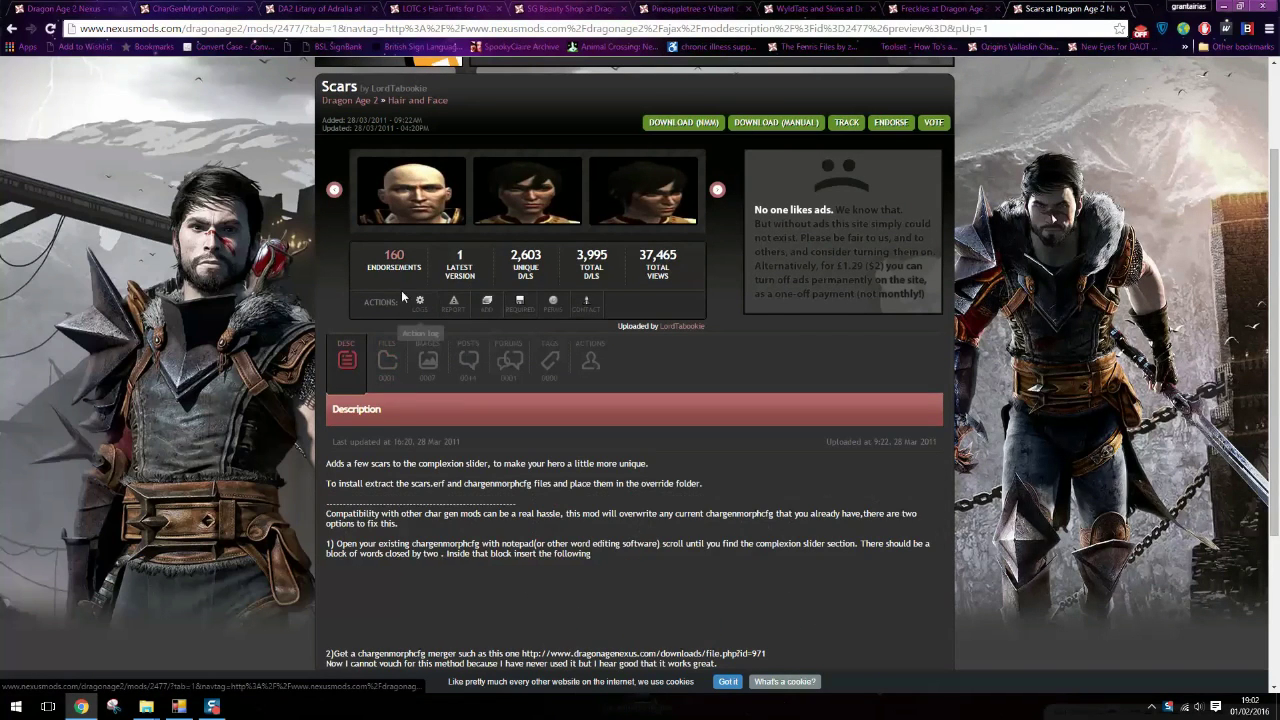
pyautogui.click(388, 362)
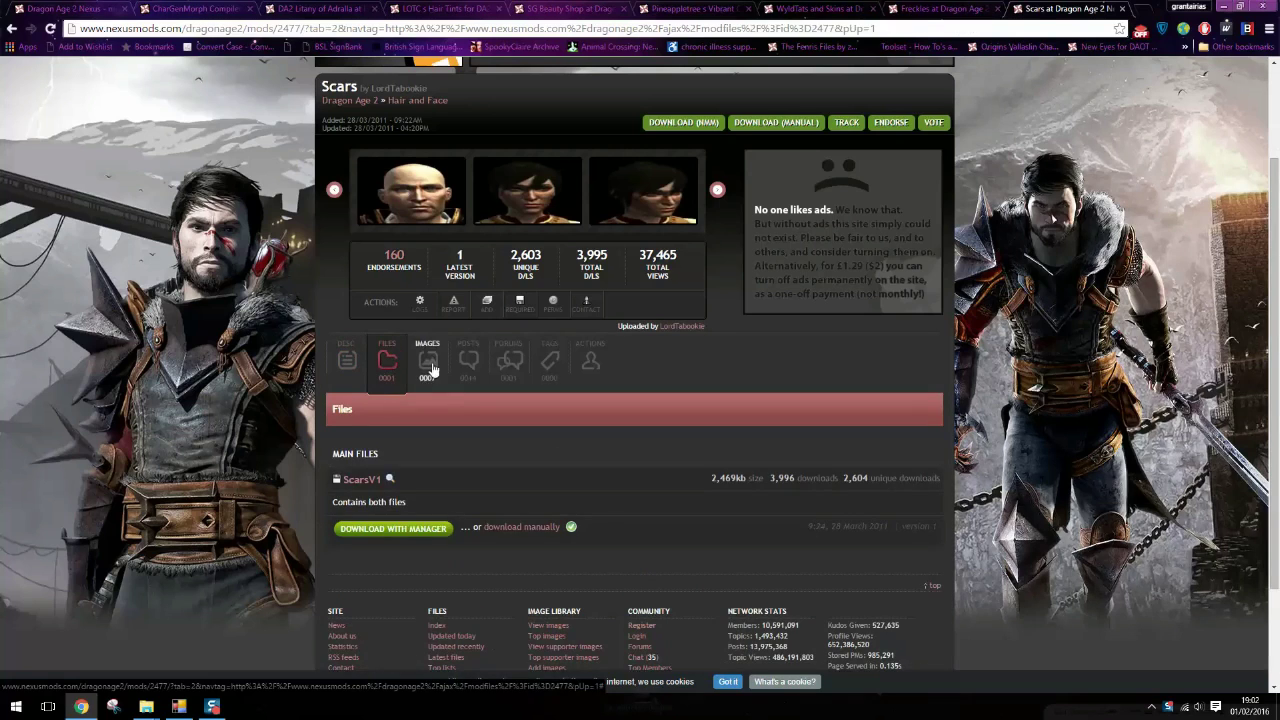
pyautogui.click(496, 526)
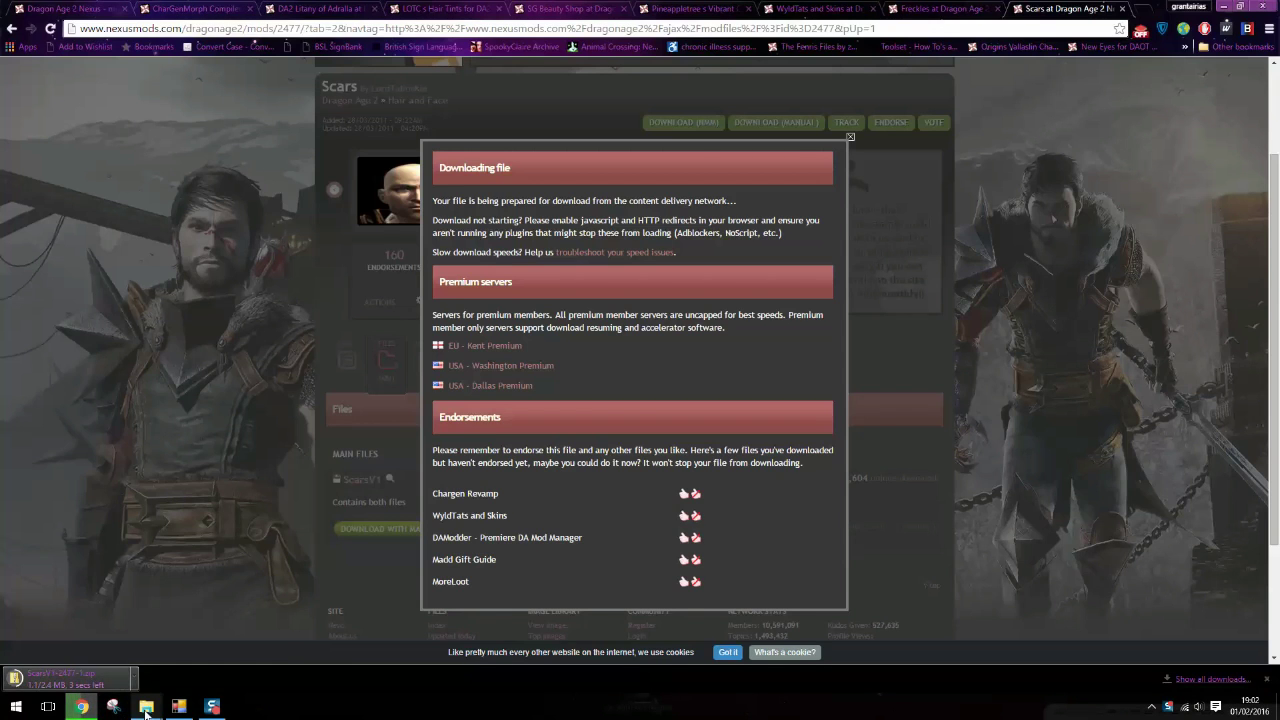
# Extract the ScarsV1-2477-1 archive from the Downloads folder into the mods folder on the desktop
pyautogui.moveTo(146, 706)
pyautogui.click(197, 626)
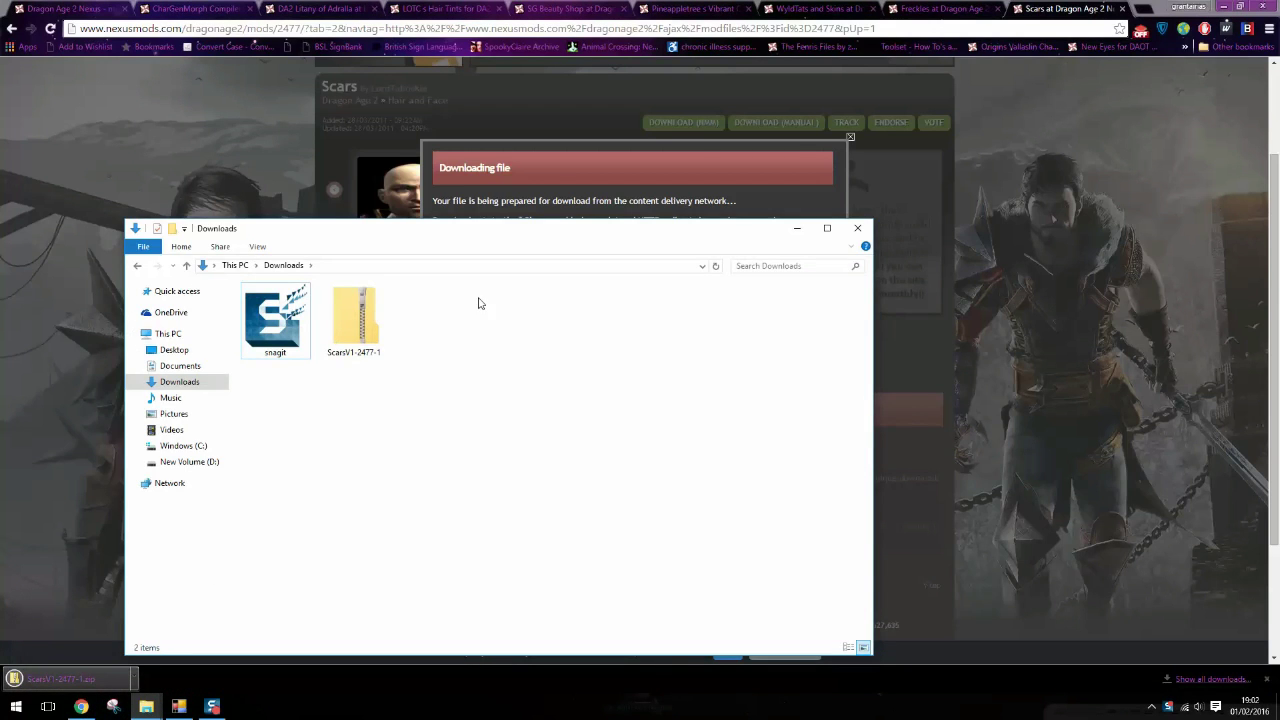
pyautogui.moveTo(474, 230); pyautogui.dragTo(568, 112)
pyautogui.rightClick(460, 210)
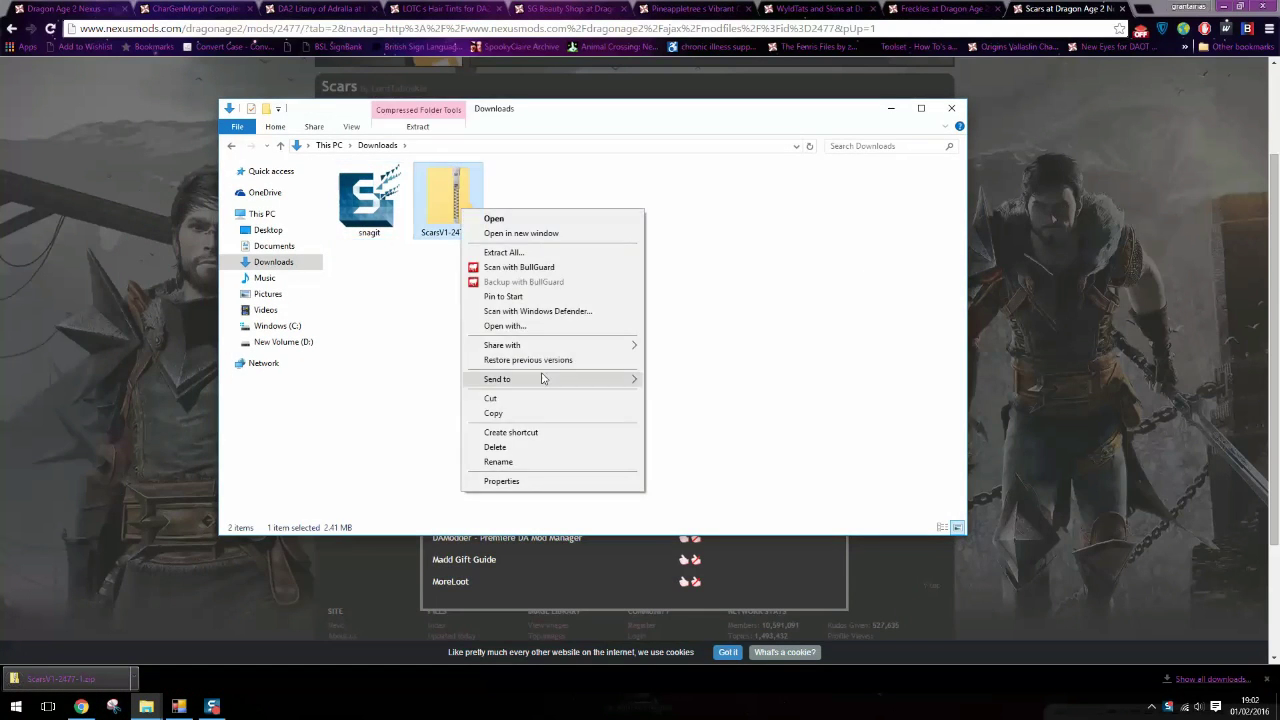
pyautogui.click(543, 252)
pyautogui.click(785, 297)
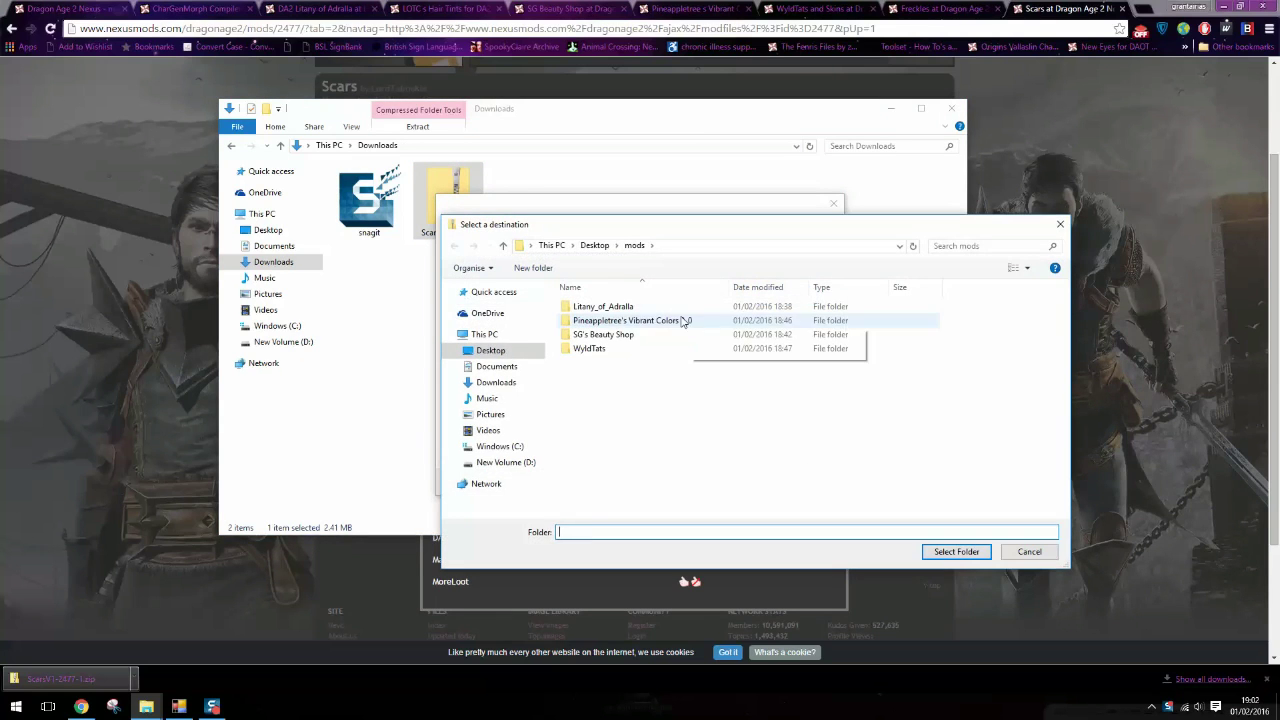
pyautogui.click(955, 552)
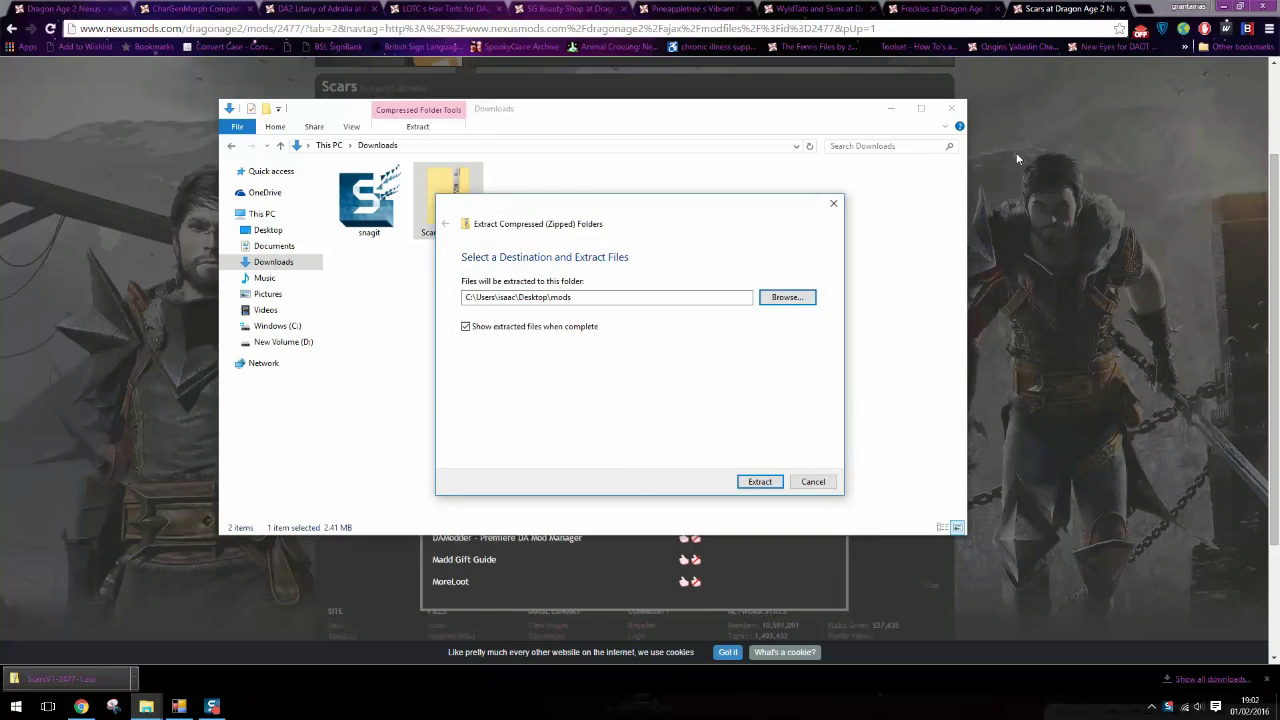
pyautogui.click(760, 482)
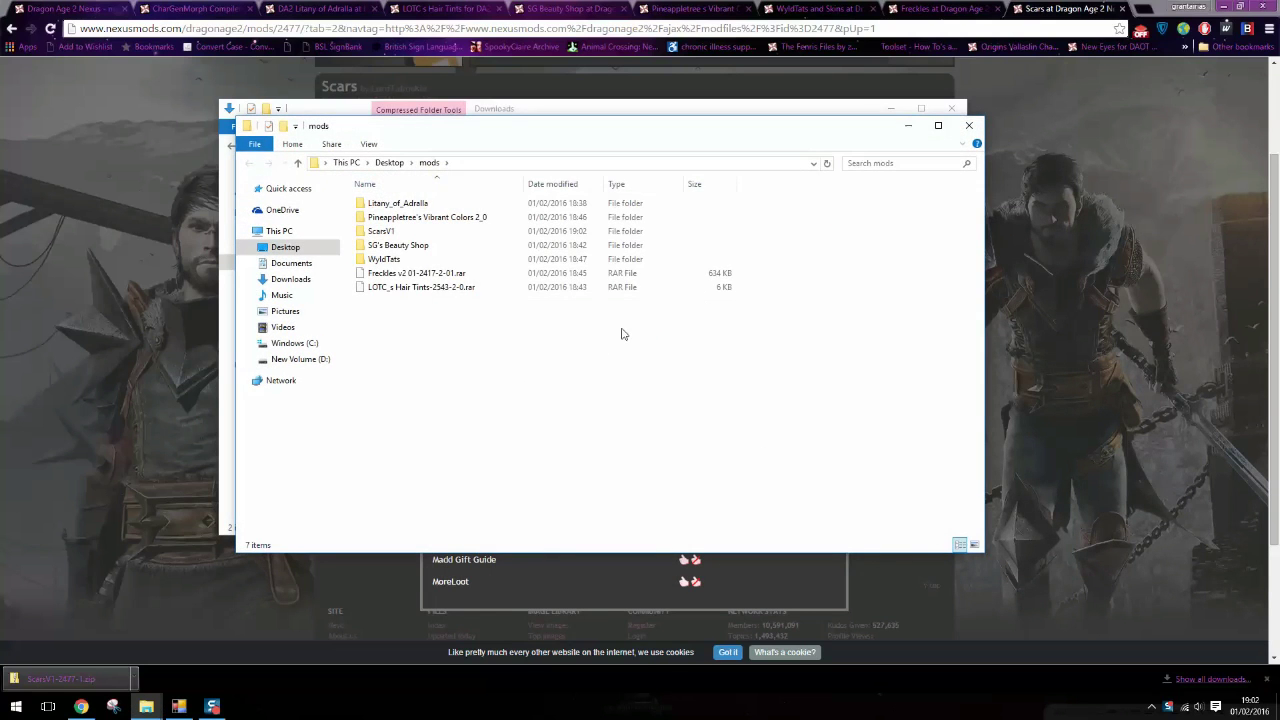
# Clear the folder and browser windows off the desktop, open the mods folder and place its window aside
pyautogui.click(966, 128)
pyautogui.click(951, 108)
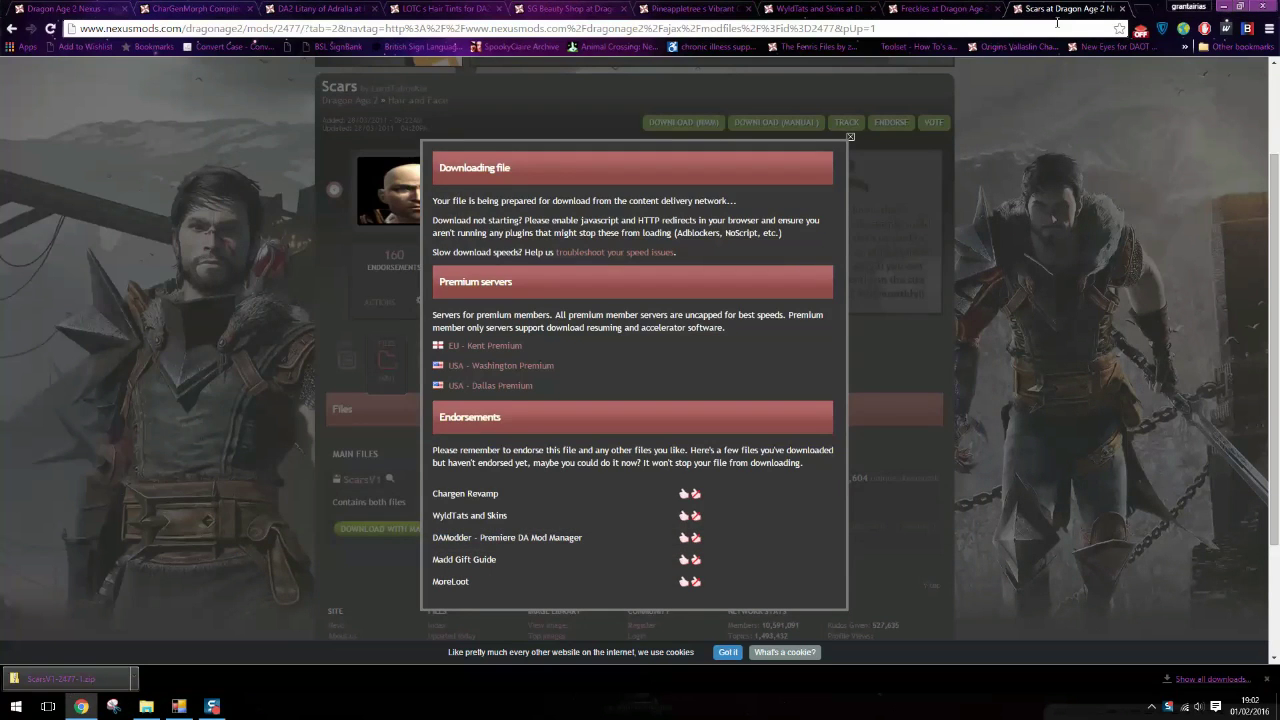
pyautogui.click(1228, 7)
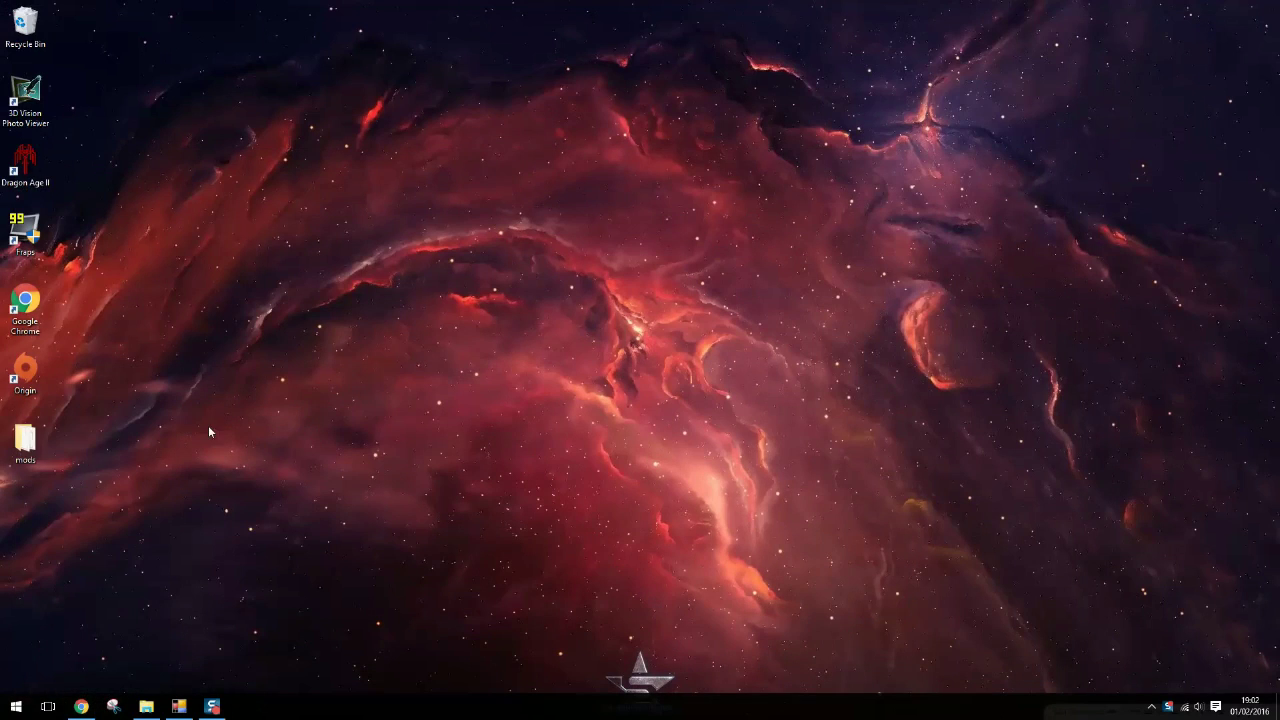
pyautogui.doubleClick(27, 458)
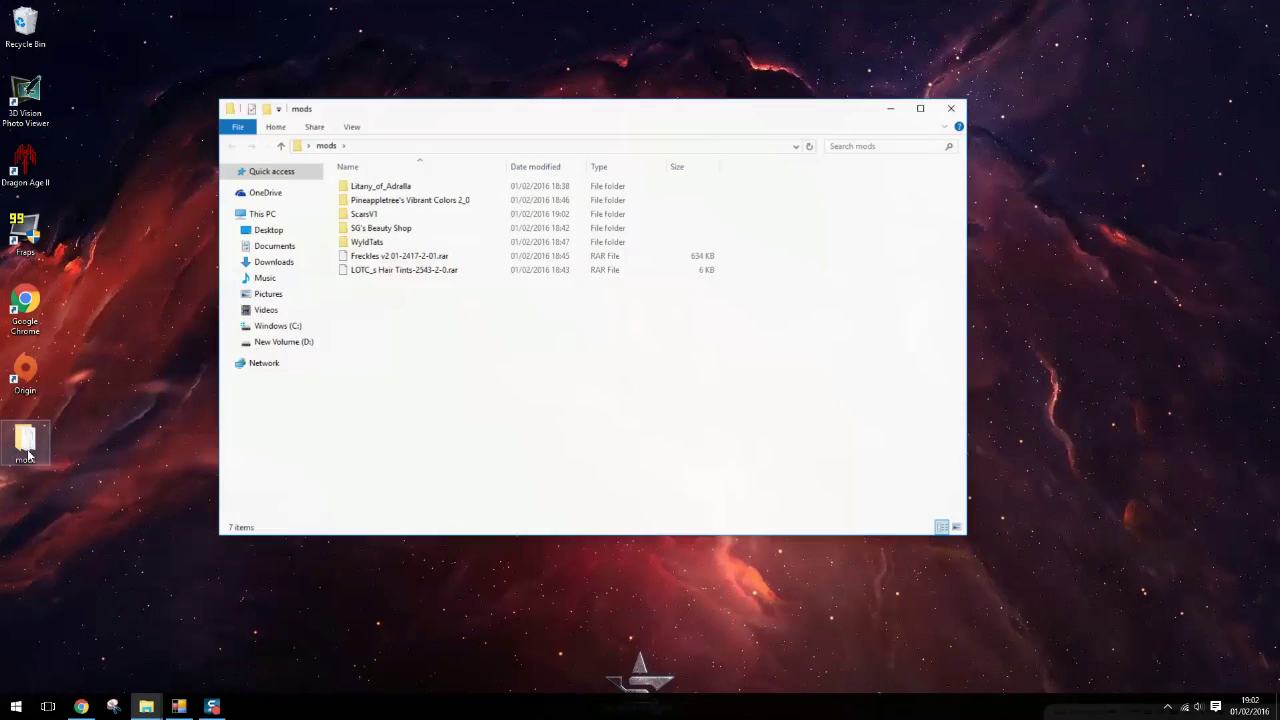
pyautogui.moveTo(478, 100); pyautogui.dragTo(744, 105)
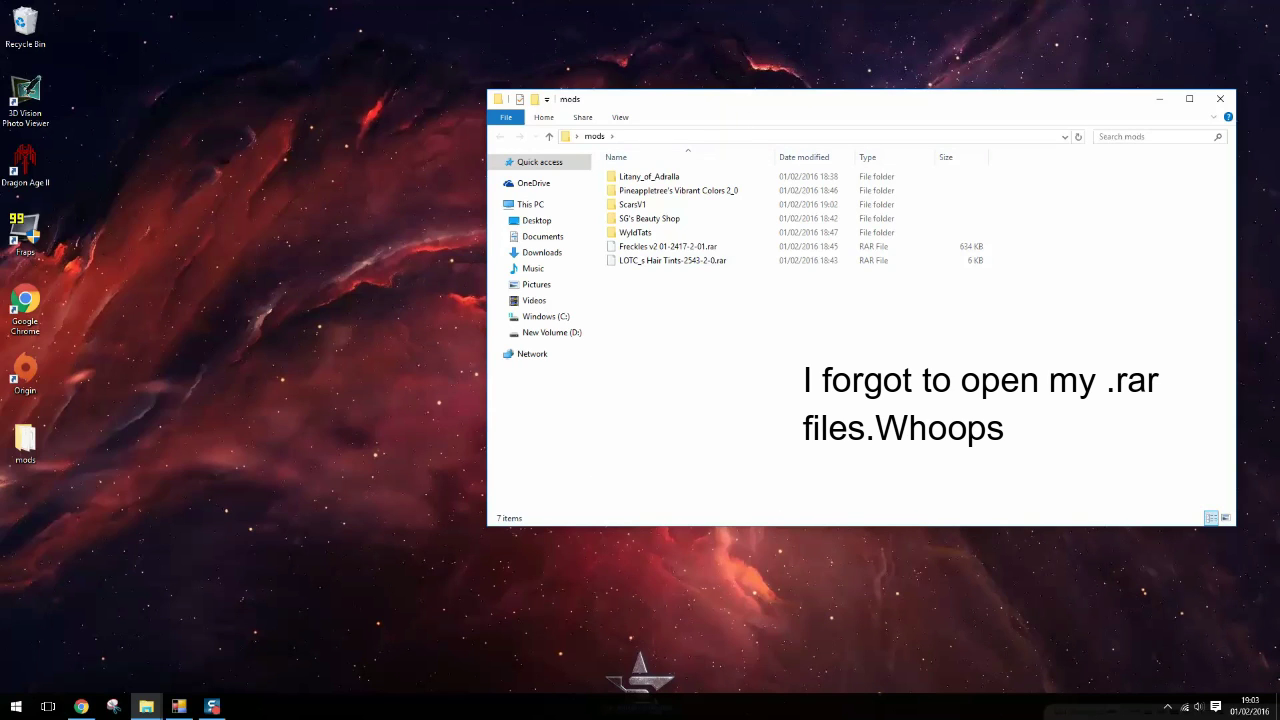
# Bring up the This PC window next to the mods folder and open Documents in it
pyautogui.click(146, 707)
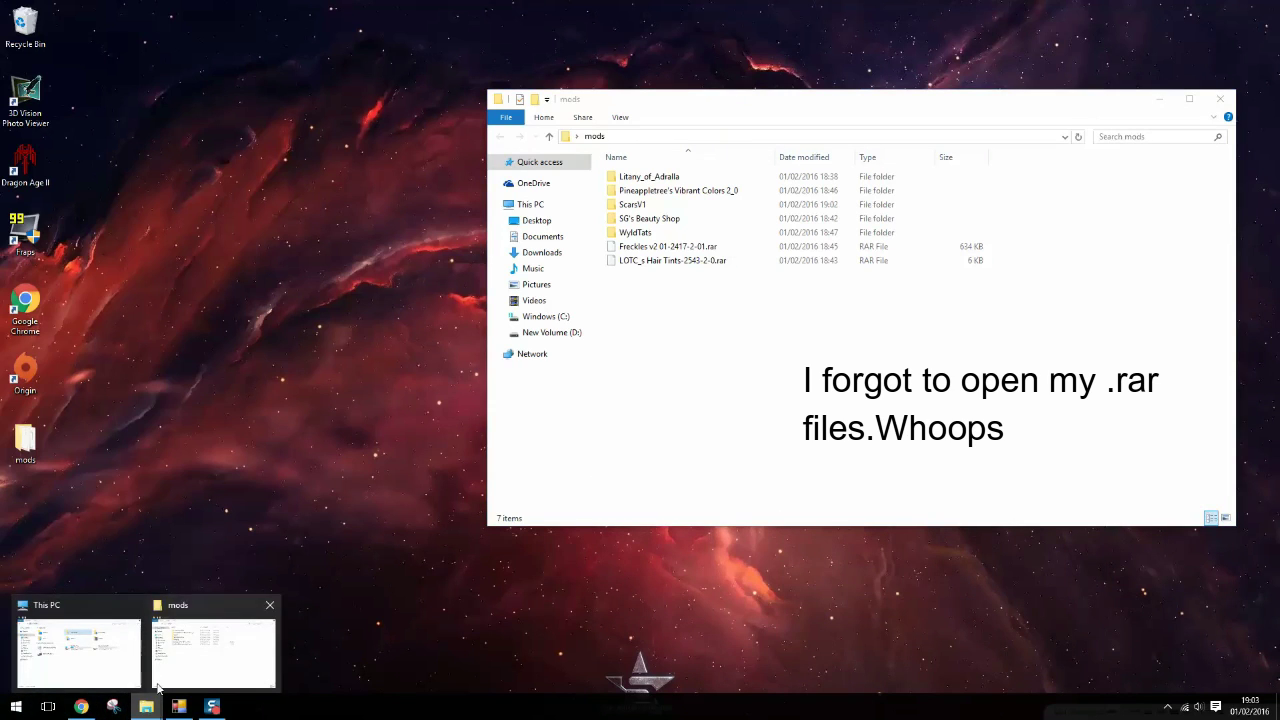
pyautogui.click(79, 655)
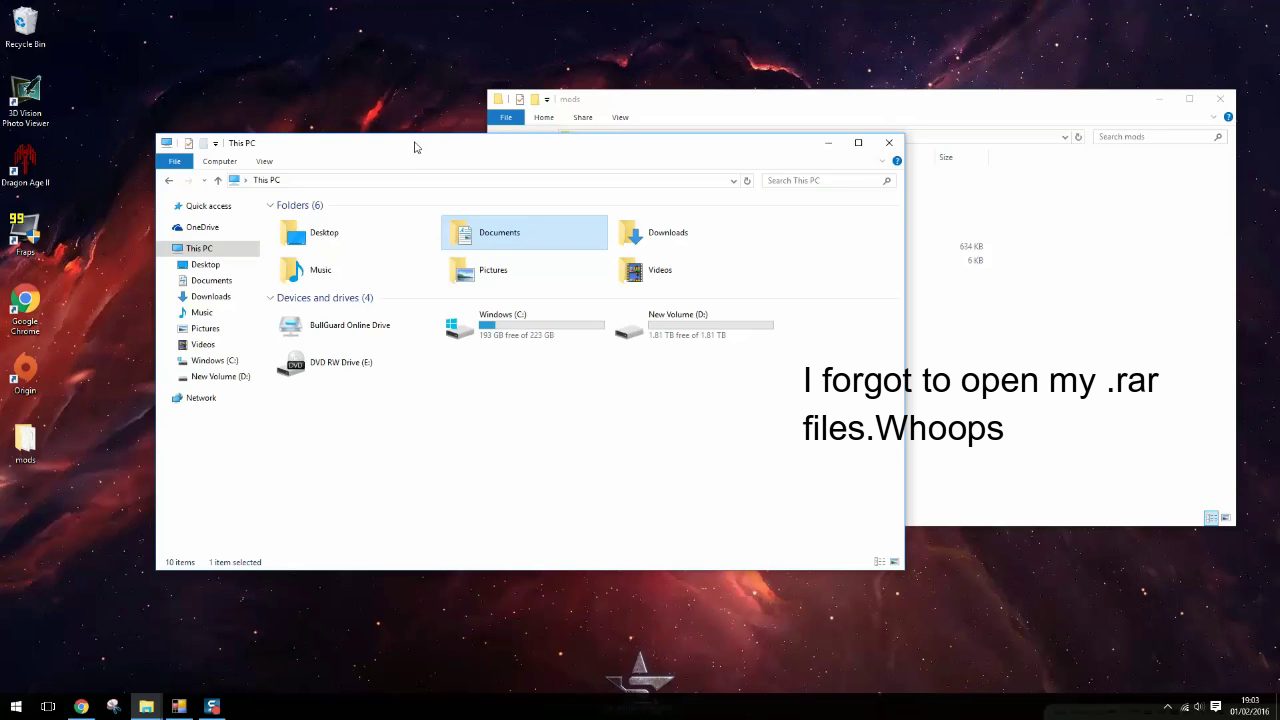
pyautogui.moveTo(415, 147); pyautogui.dragTo(345, 107)
pyautogui.doubleClick(466, 203)
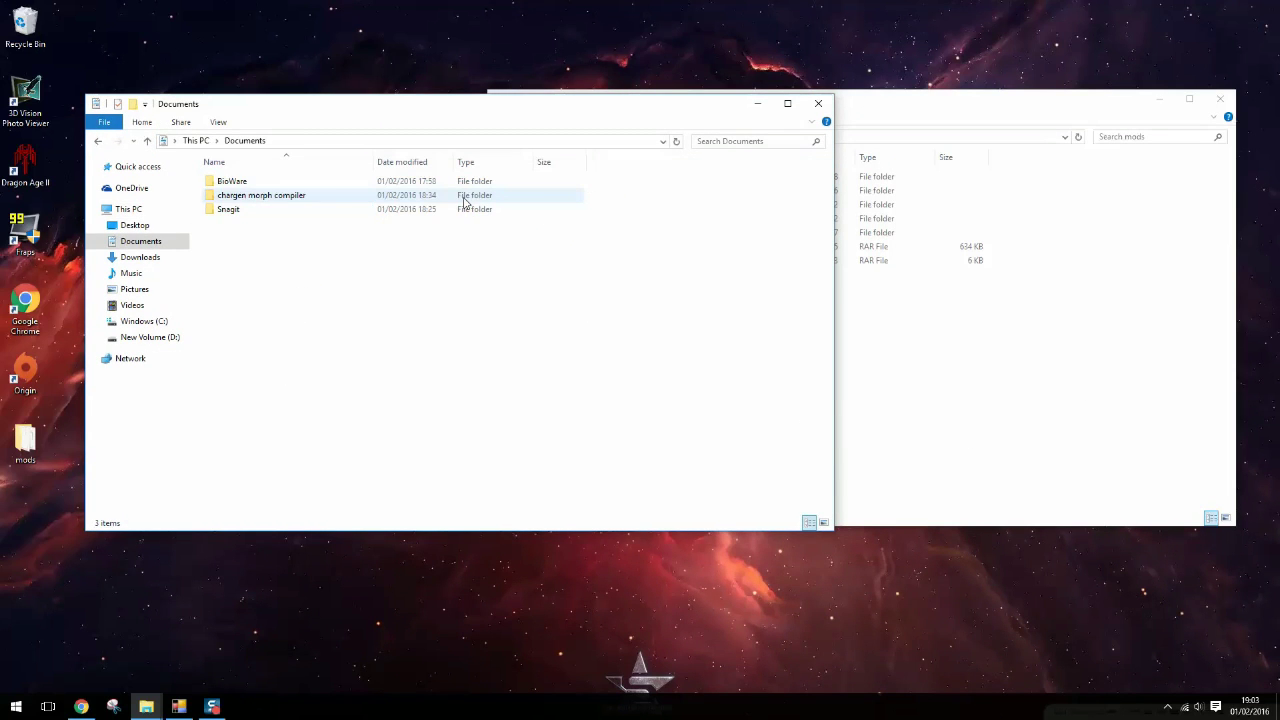
# Look inside the BioWare folder and the New Volume (D:) drive, ending back in Documents
pyautogui.doubleClick(285, 184)
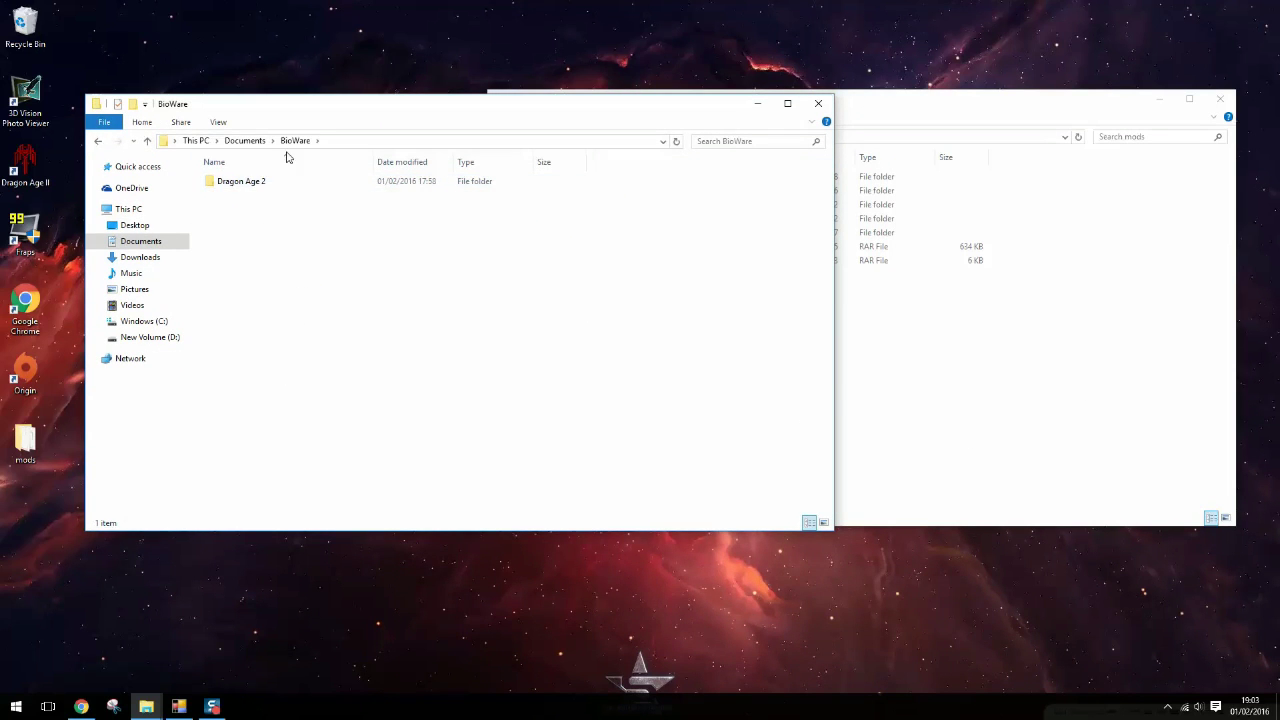
pyautogui.click(243, 141)
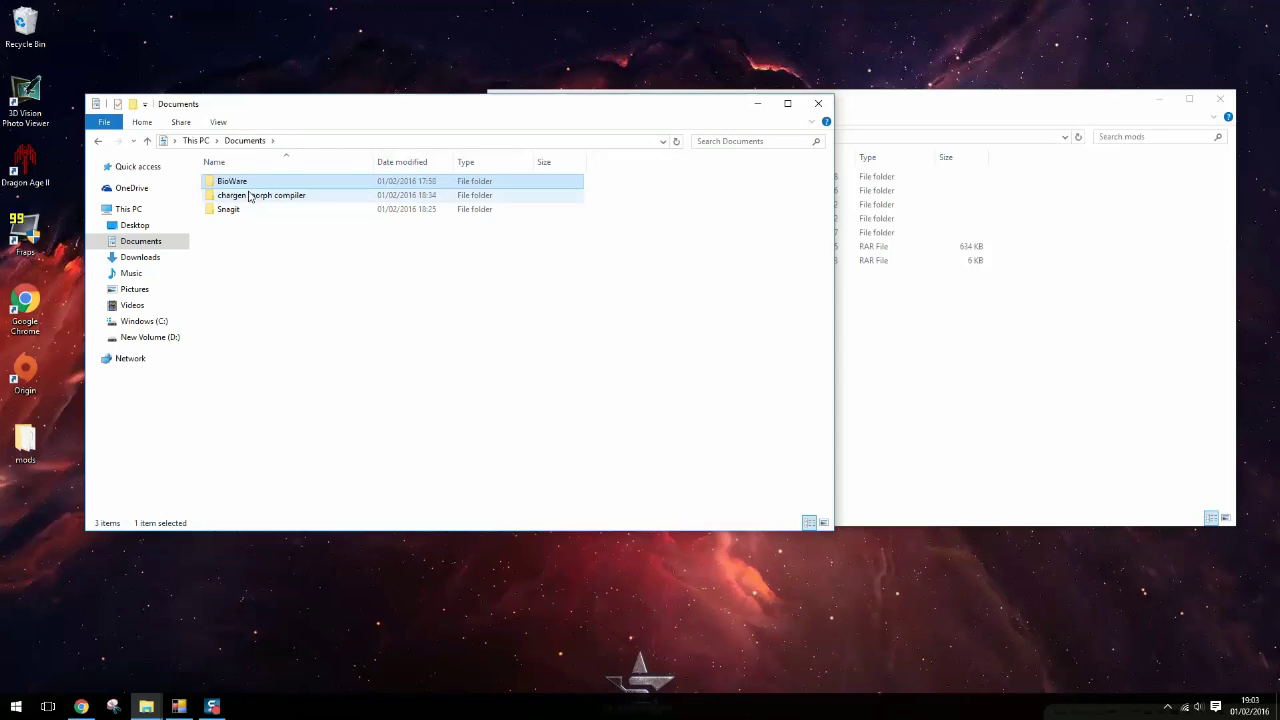
pyautogui.click(166, 340)
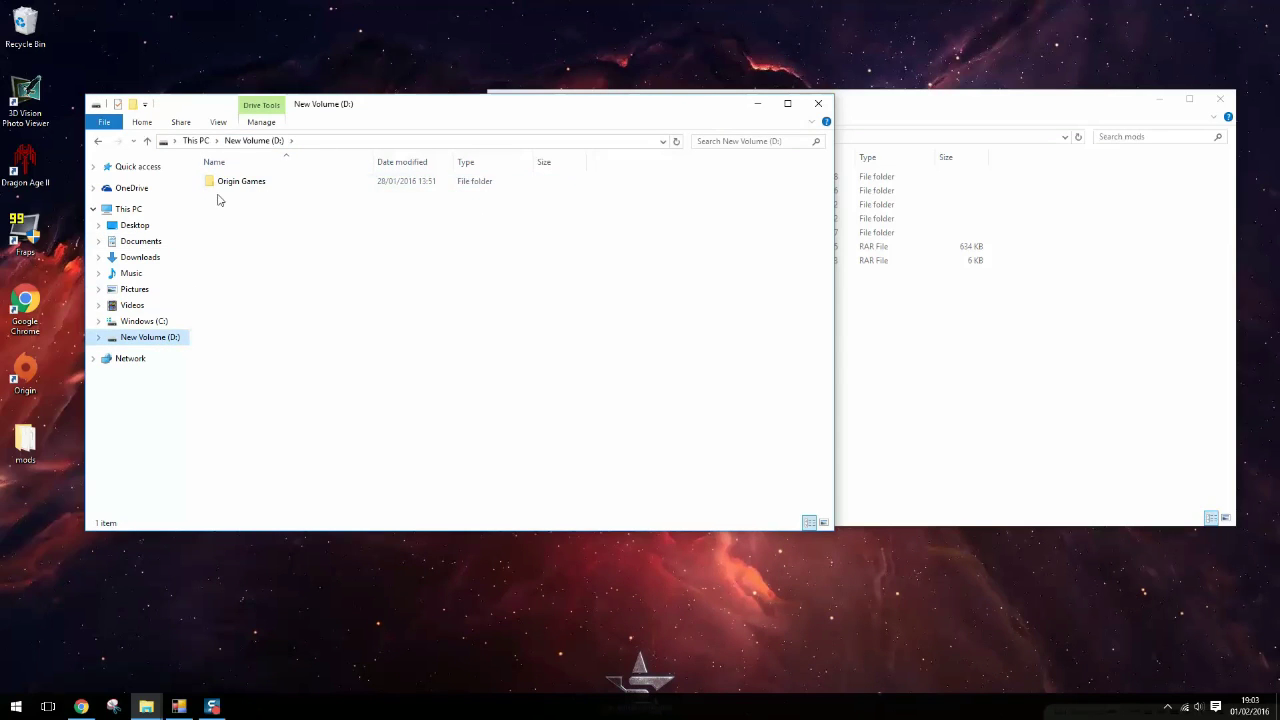
pyautogui.click(145, 243)
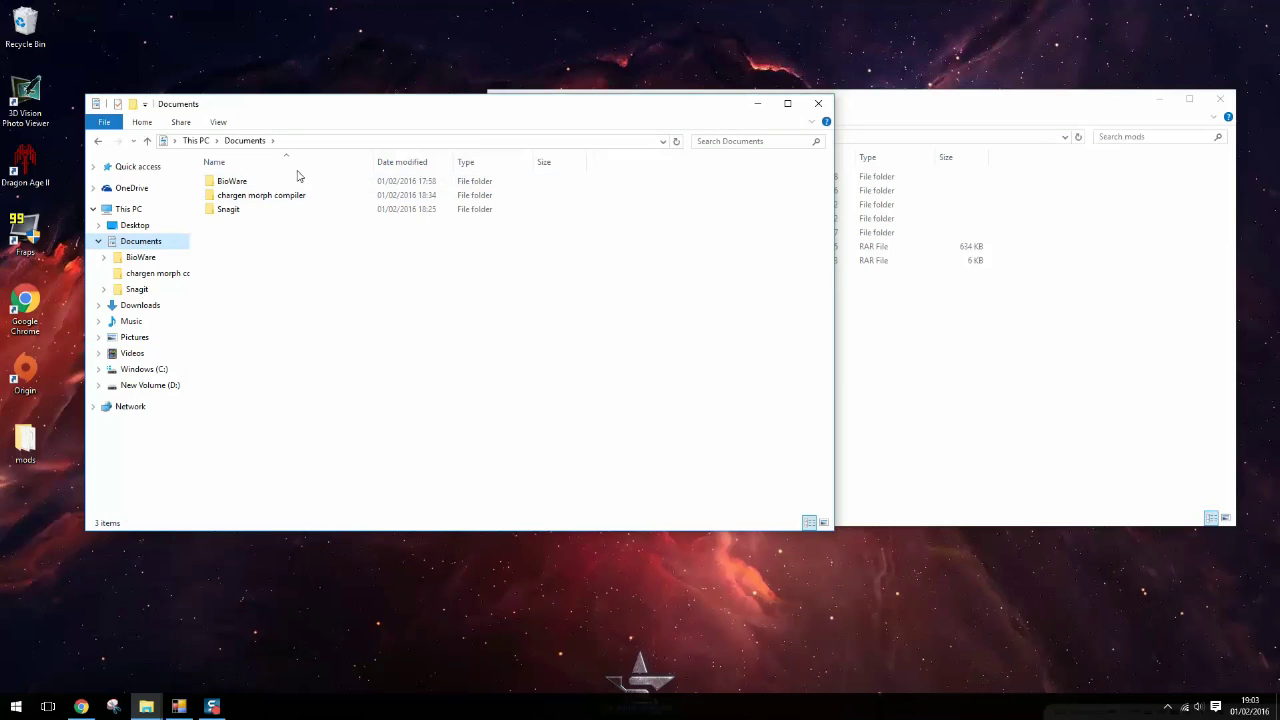
# Open the override folder under Documents\BioWare\Dragon Age 2\packages\core
pyautogui.doubleClick(265, 188)
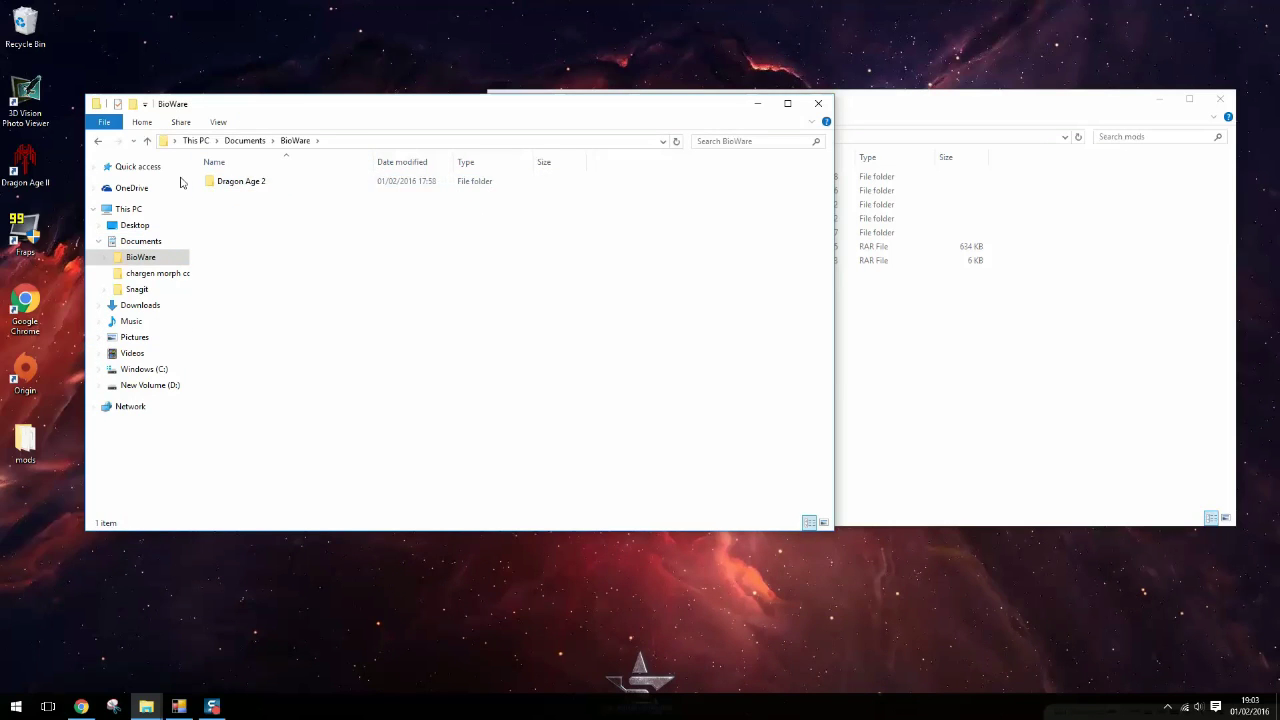
pyautogui.doubleClick(265, 185)
pyautogui.doubleClick(263, 199)
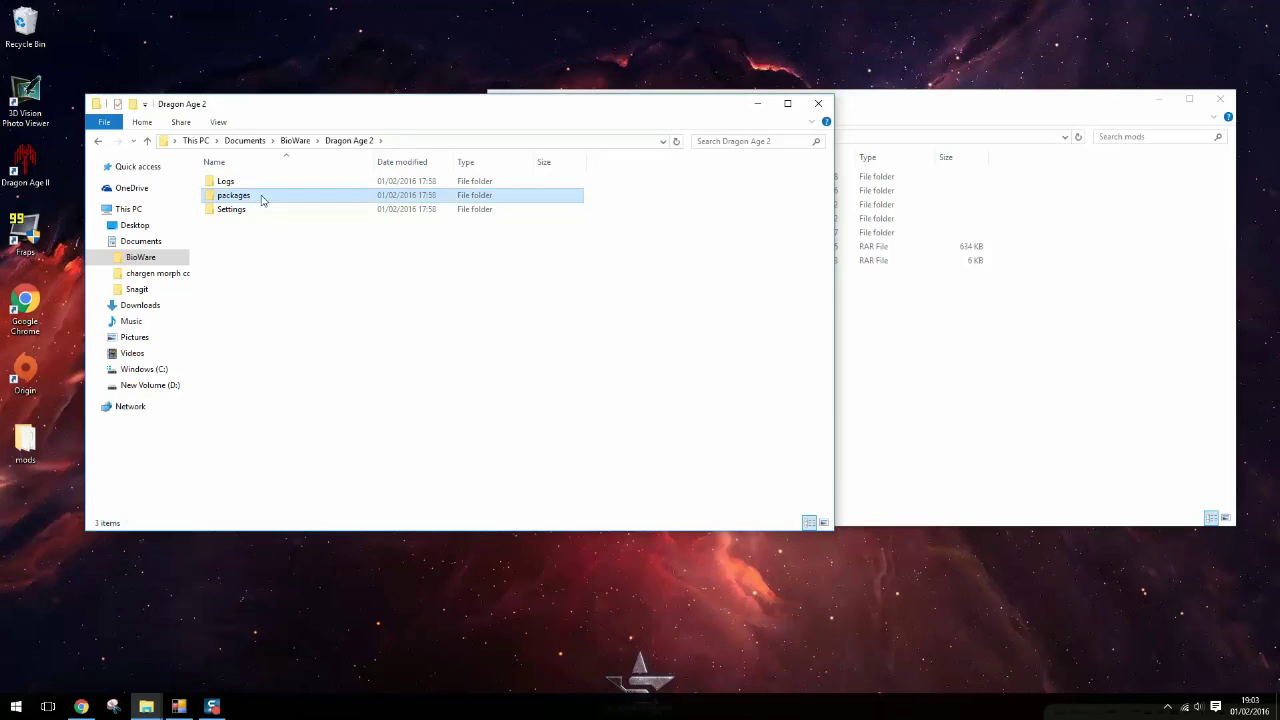
pyautogui.doubleClick(249, 184)
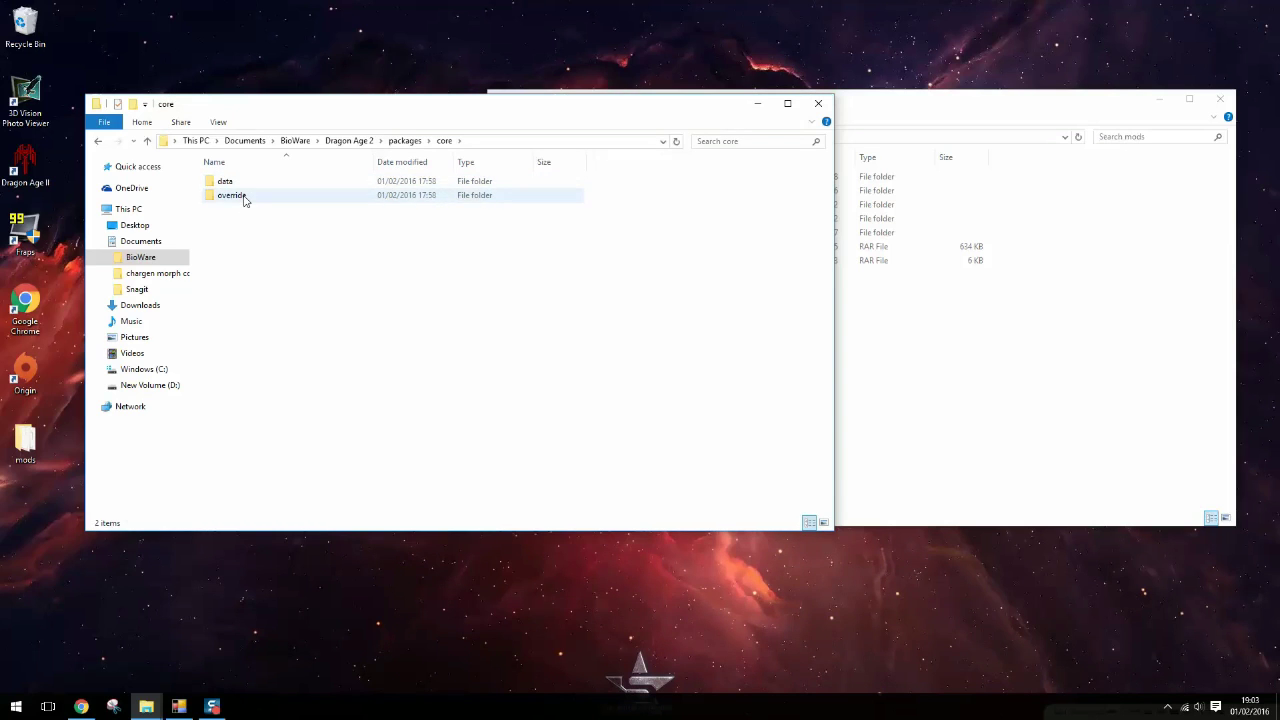
pyautogui.doubleClick(243, 196)
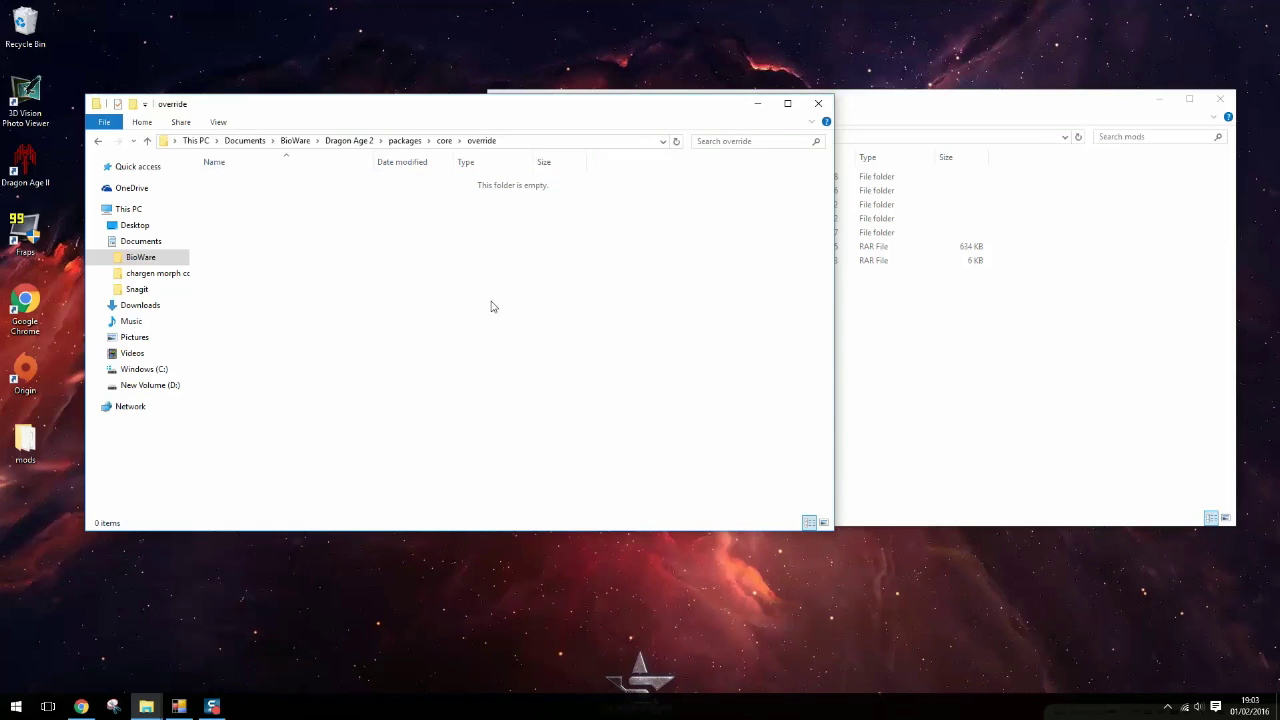
# Move the Litany_of_Adralla folder from mods into override, check its contents and return to override
pyautogui.click(892, 310)
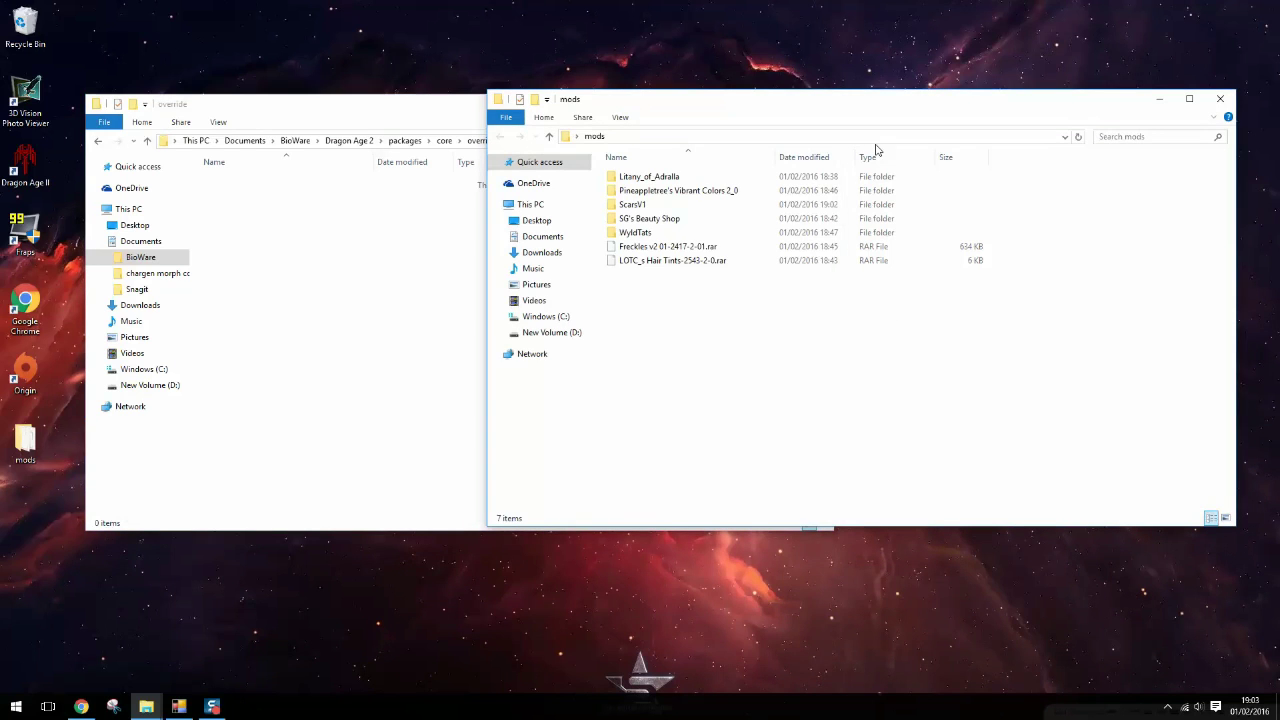
pyautogui.moveTo(633, 185); pyautogui.dragTo(395, 279)
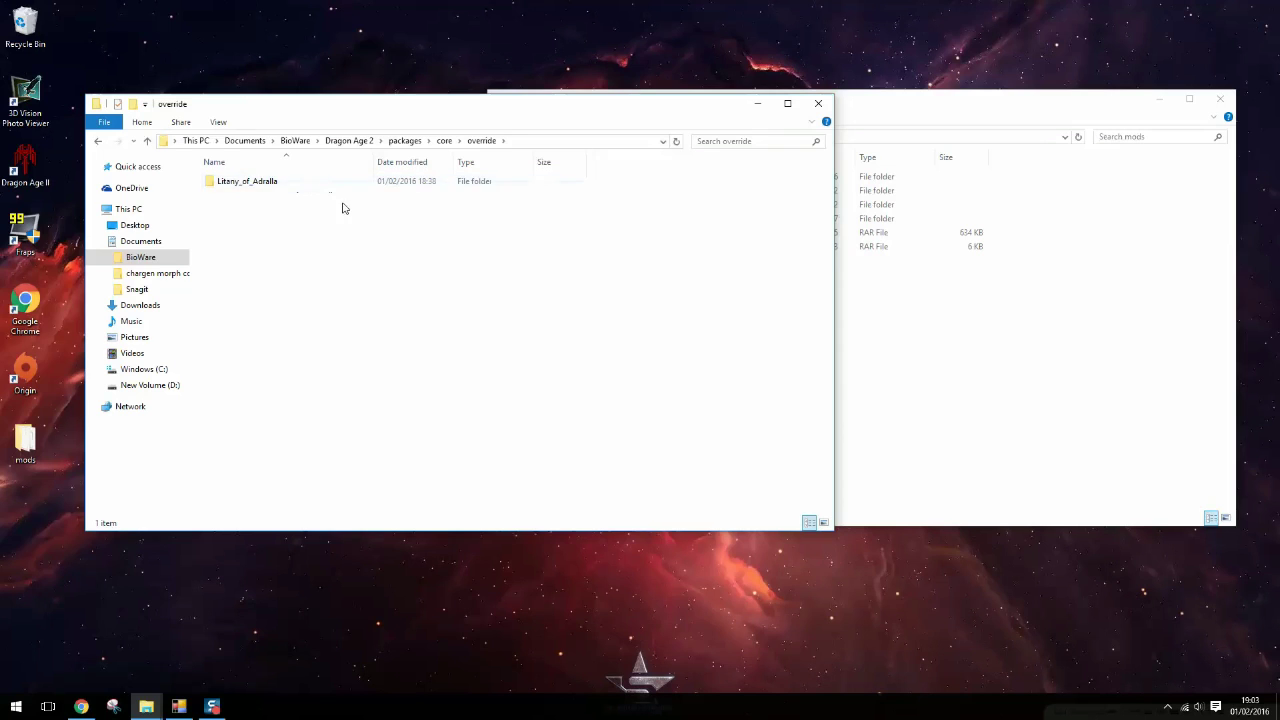
pyautogui.doubleClick(334, 190)
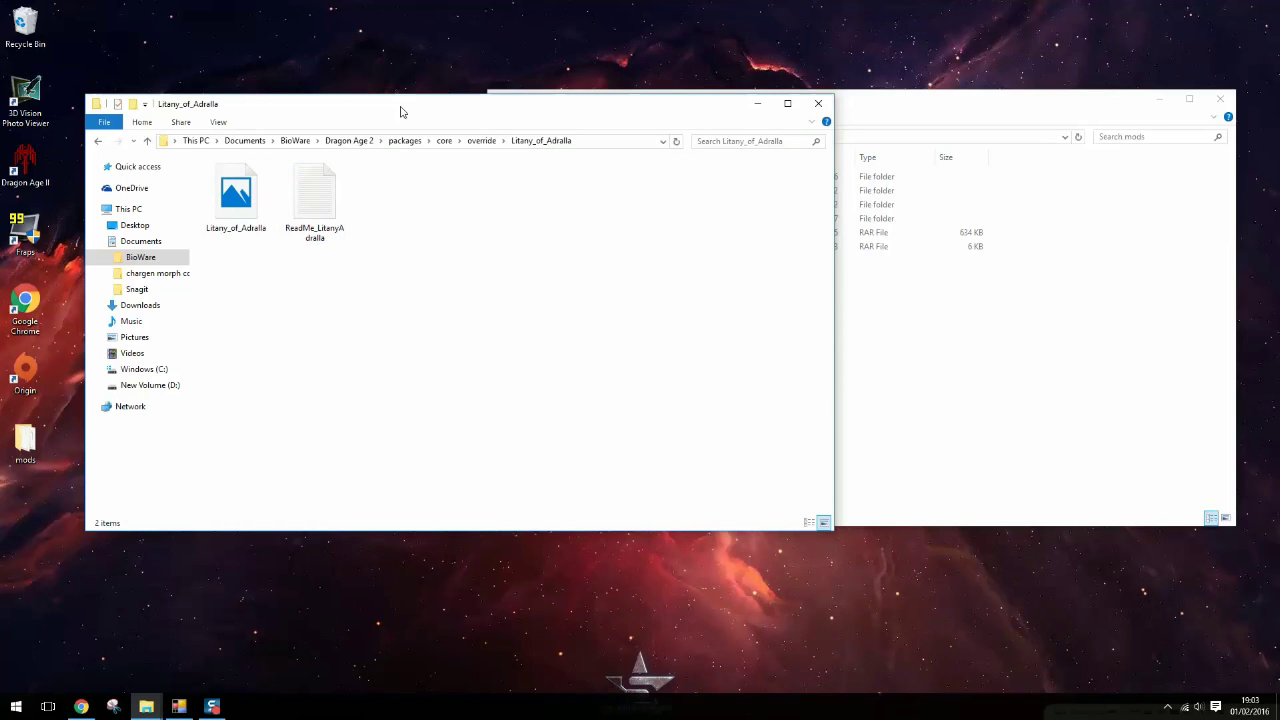
pyautogui.click(482, 141)
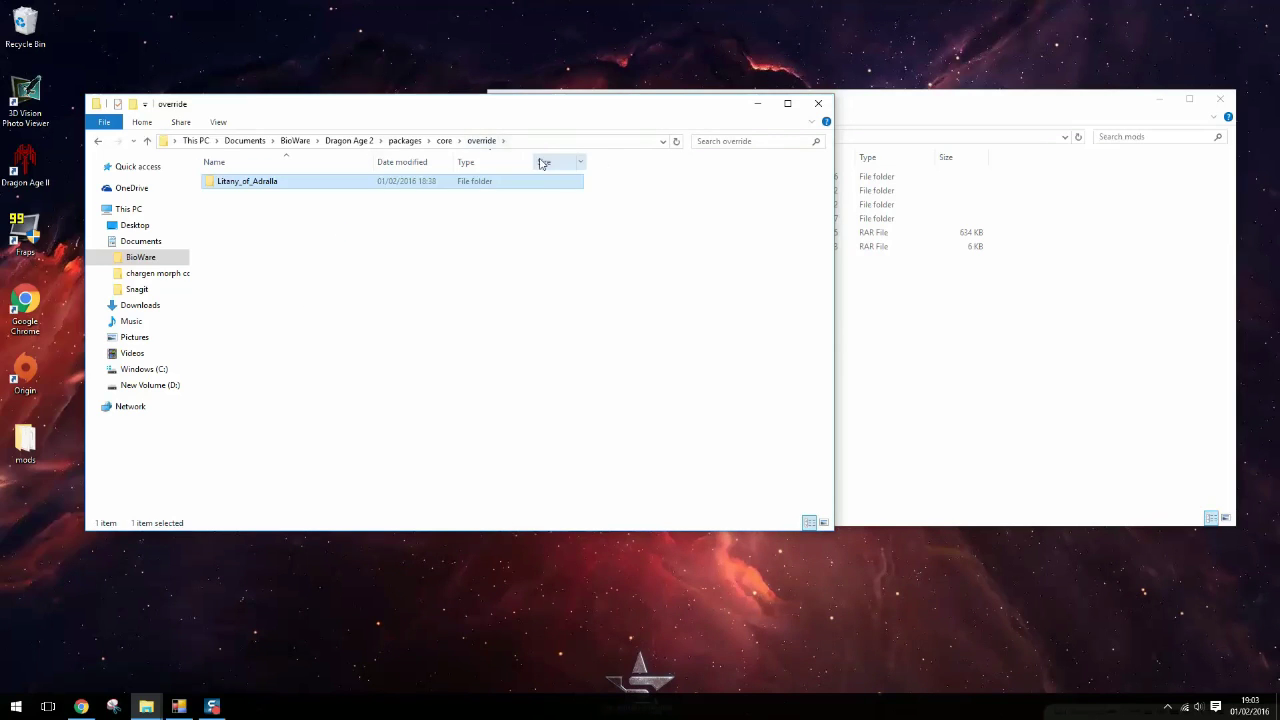
pyautogui.doubleClick(505, 185)
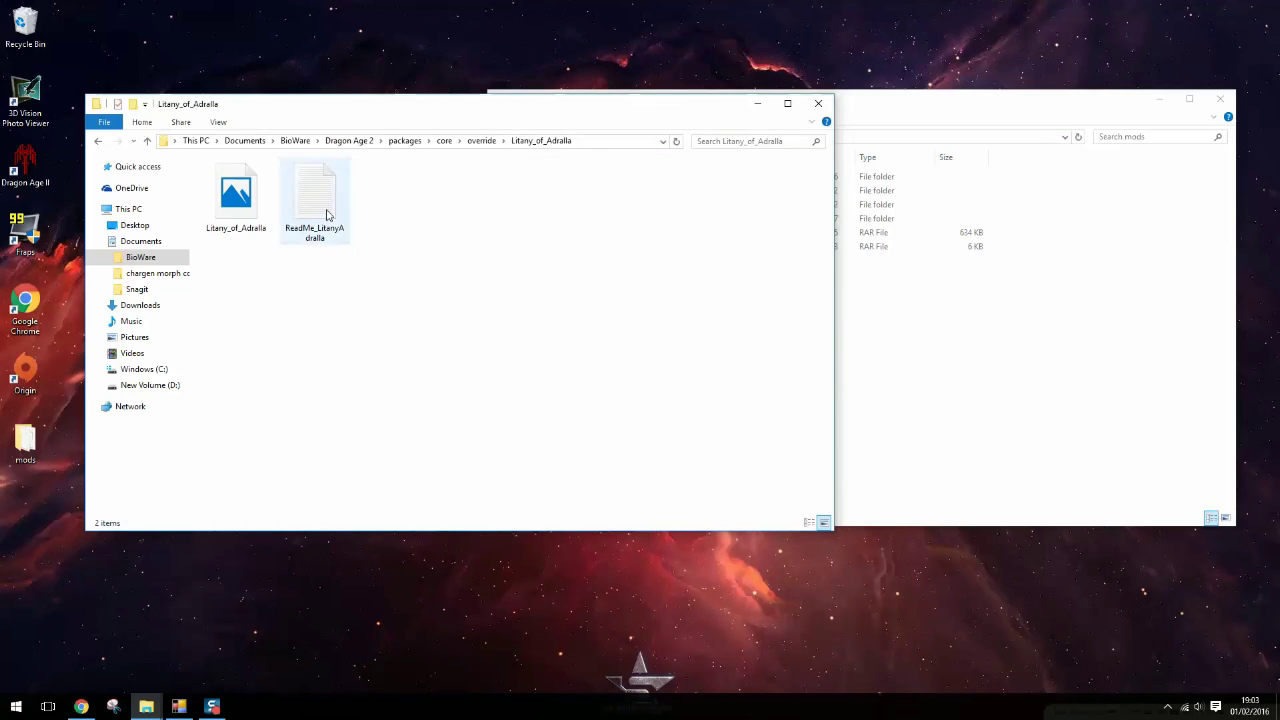
pyautogui.click(480, 141)
# Bring the mods window forward, shift it clear of the override window and open the SG's Beauty Shop folder
pyautogui.click(1109, 300)
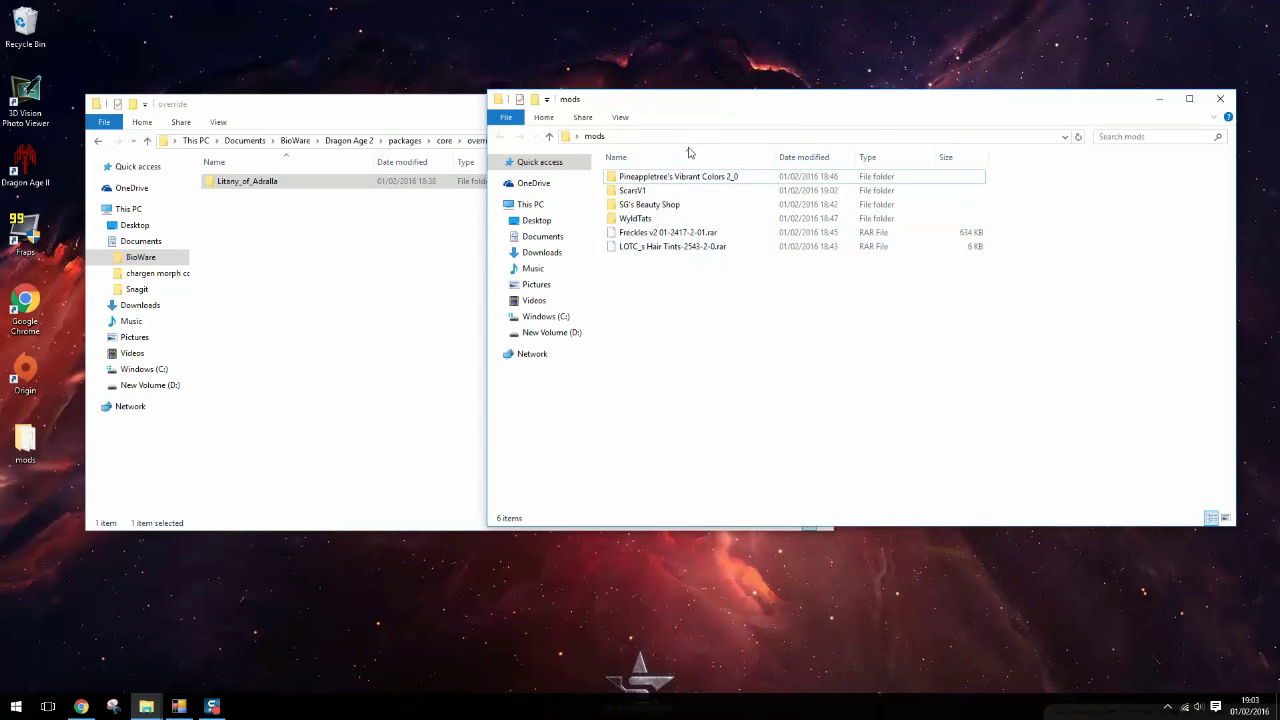
pyautogui.moveTo(690, 100); pyautogui.dragTo(722, 72)
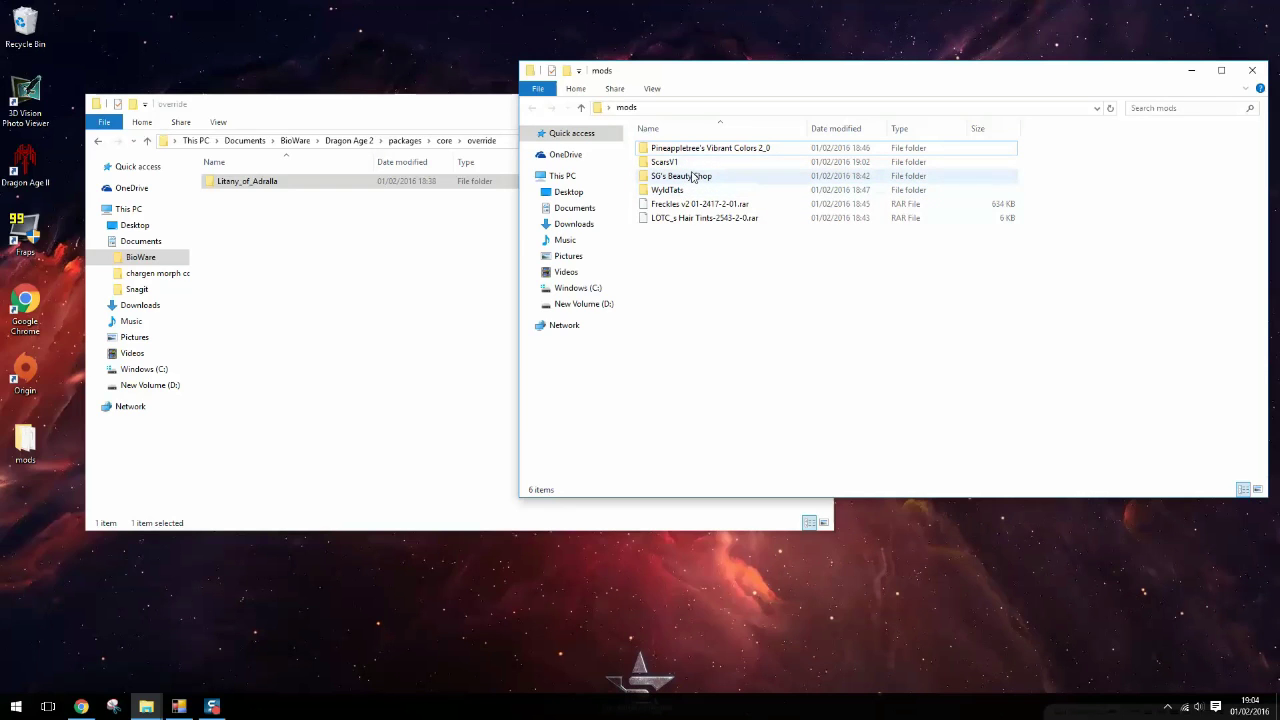
pyautogui.doubleClick(694, 178)
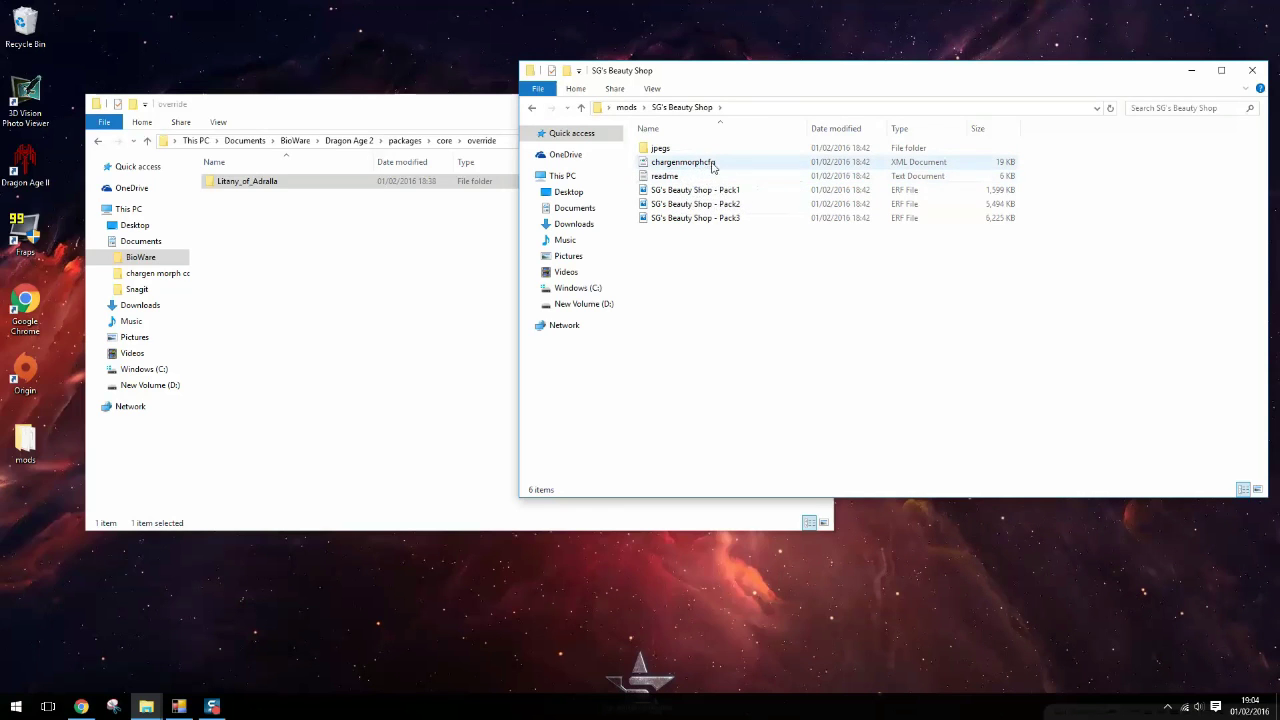
# Check the contents of the Pineappletree's Vibrant Colors 2_0 folder and return to the mods folder
pyautogui.press('BackSpace')
pyautogui.doubleClick(665, 150)
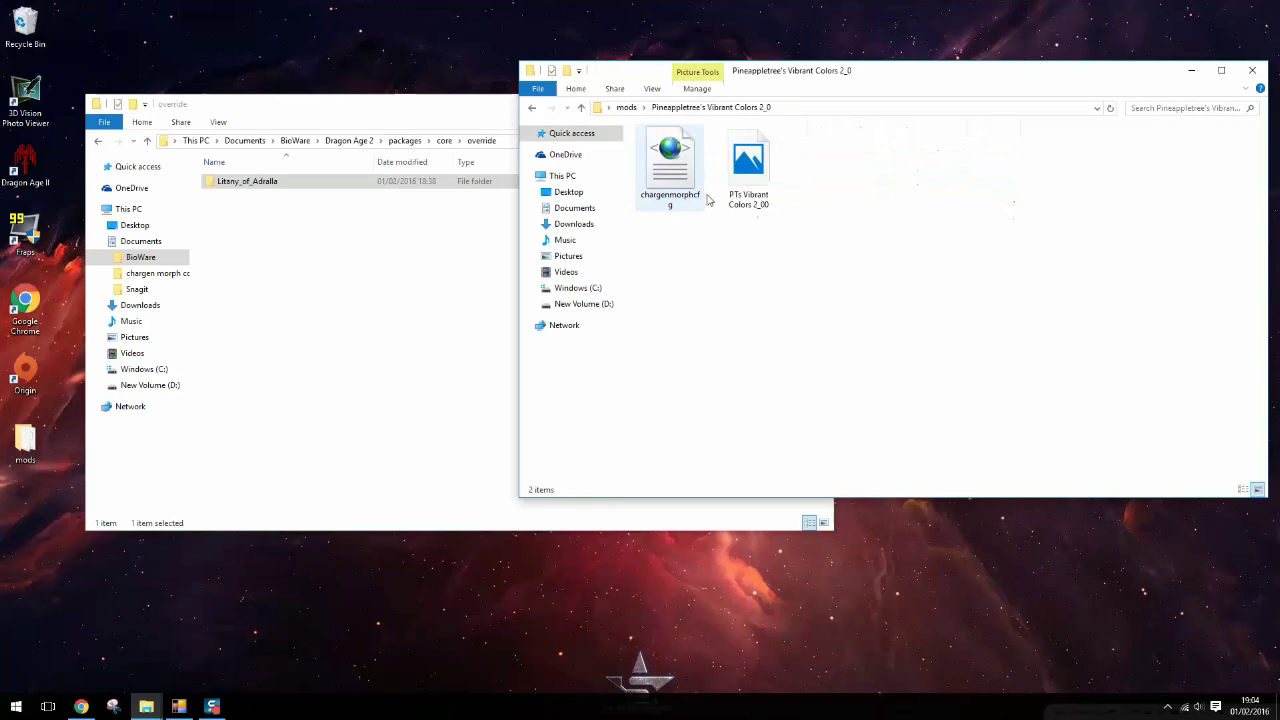
pyautogui.click(626, 107)
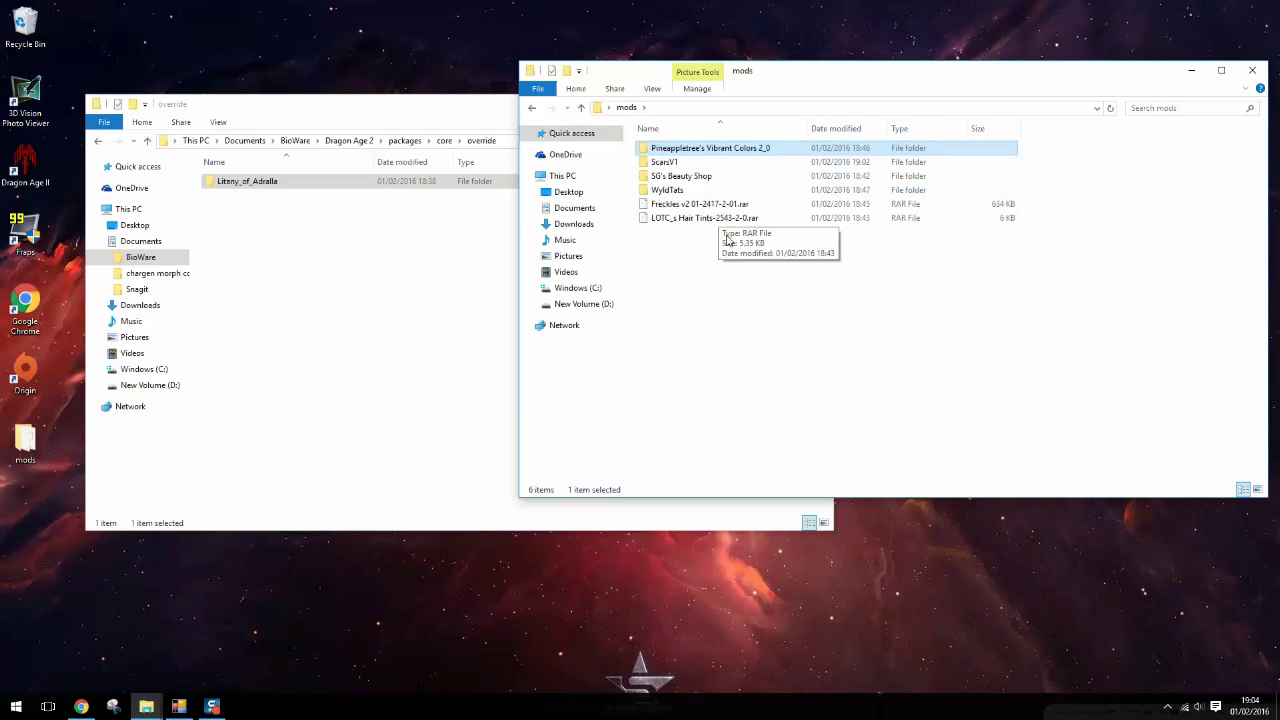
# Move all remaining mod folders and RAR files from mods into override, close the mods window and reposition the override window
pyautogui.moveTo(736, 248); pyautogui.dragTo(420, 266)
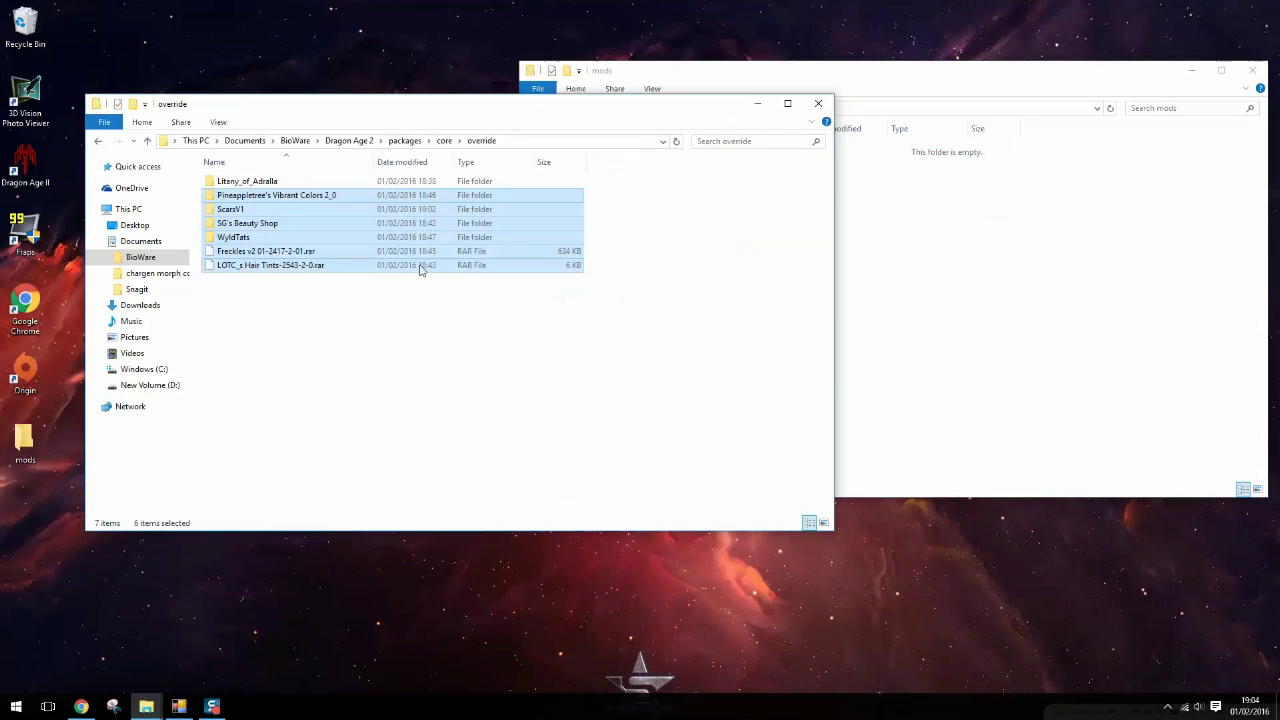
pyautogui.click(466, 420)
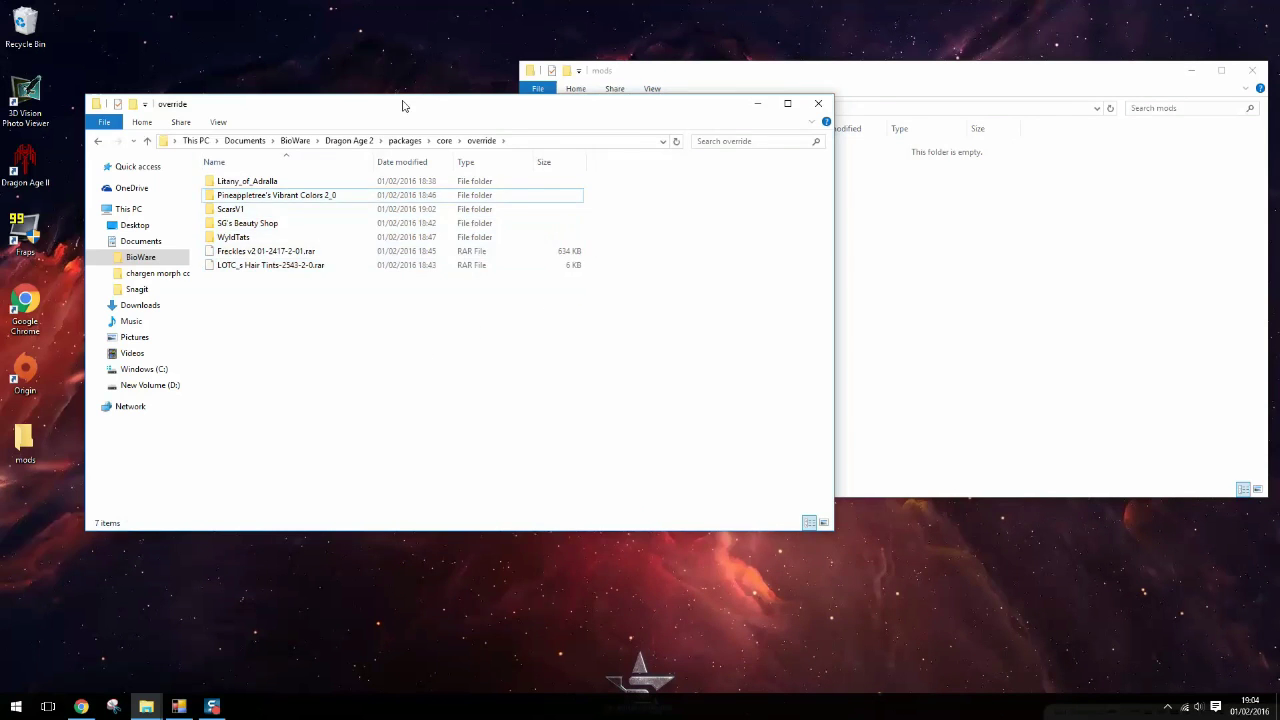
pyautogui.moveTo(403, 103); pyautogui.dragTo(341, 110)
pyautogui.click(1252, 70)
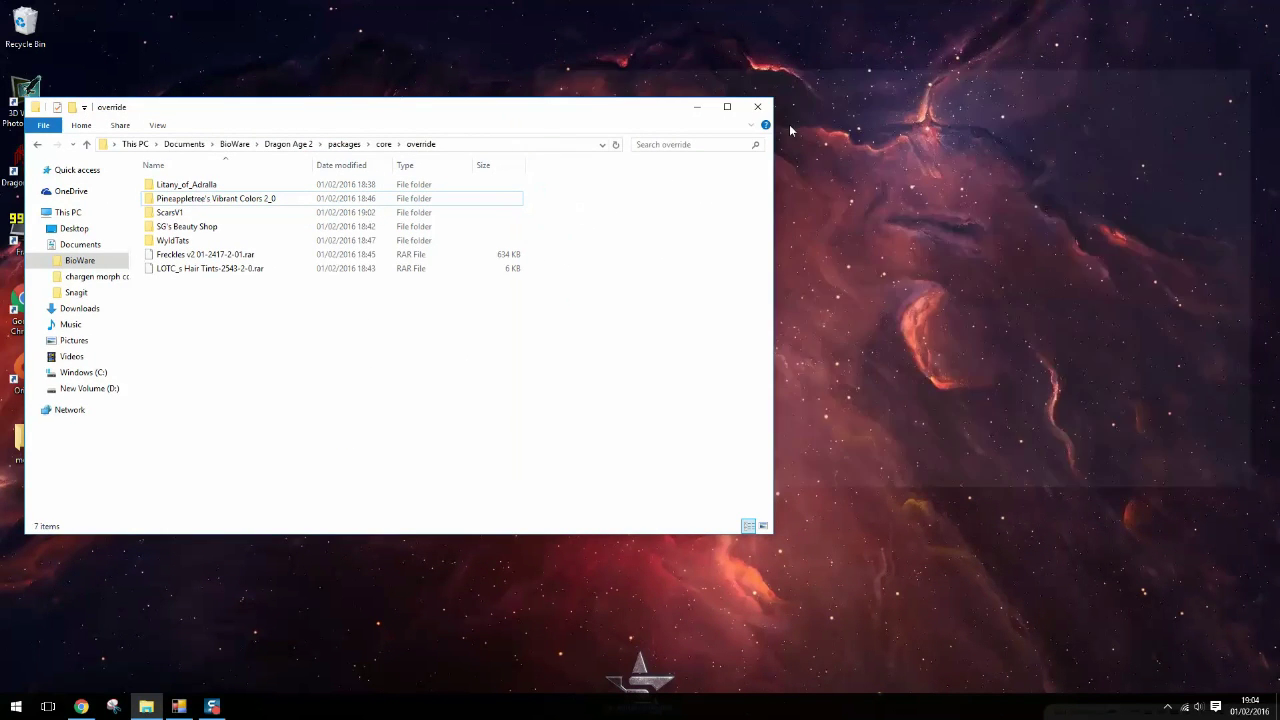
pyautogui.moveTo(524, 110); pyautogui.dragTo(854, 151)
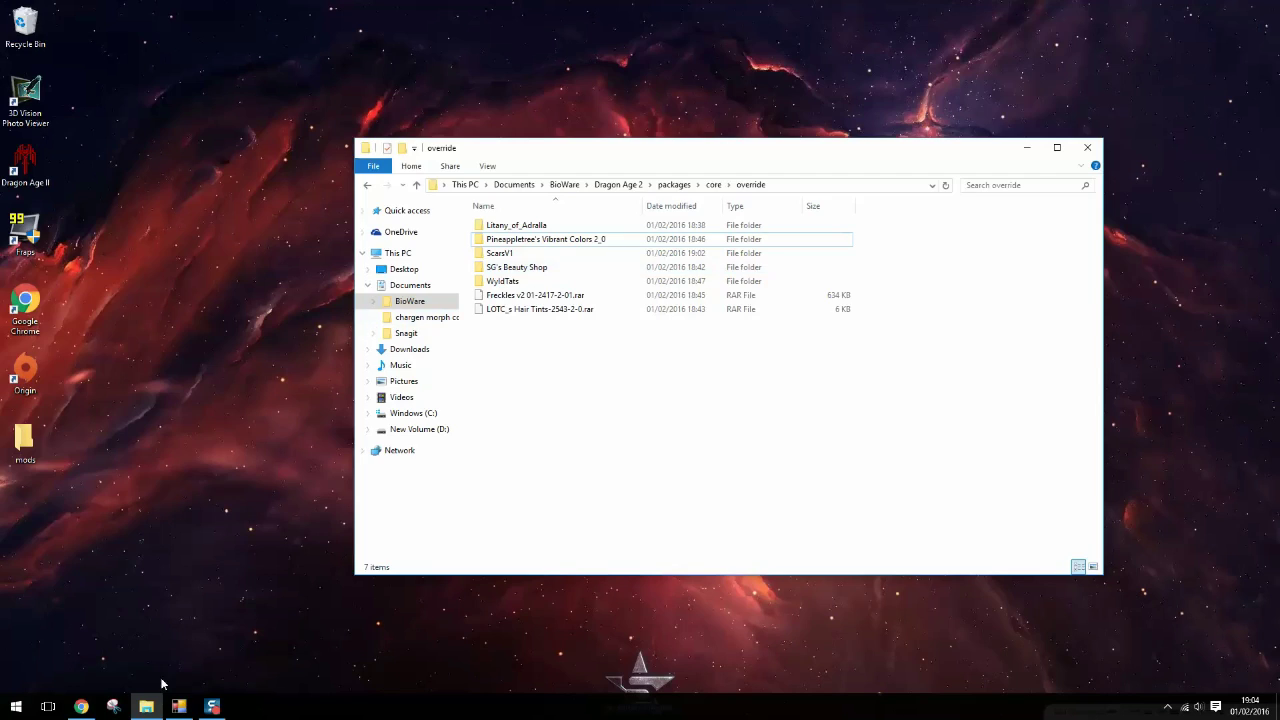
# Switch to Chrome and look over the CharGenMorph Compiler page on Nexus Mods
pyautogui.click(81, 706)
pyautogui.click(92, 9)
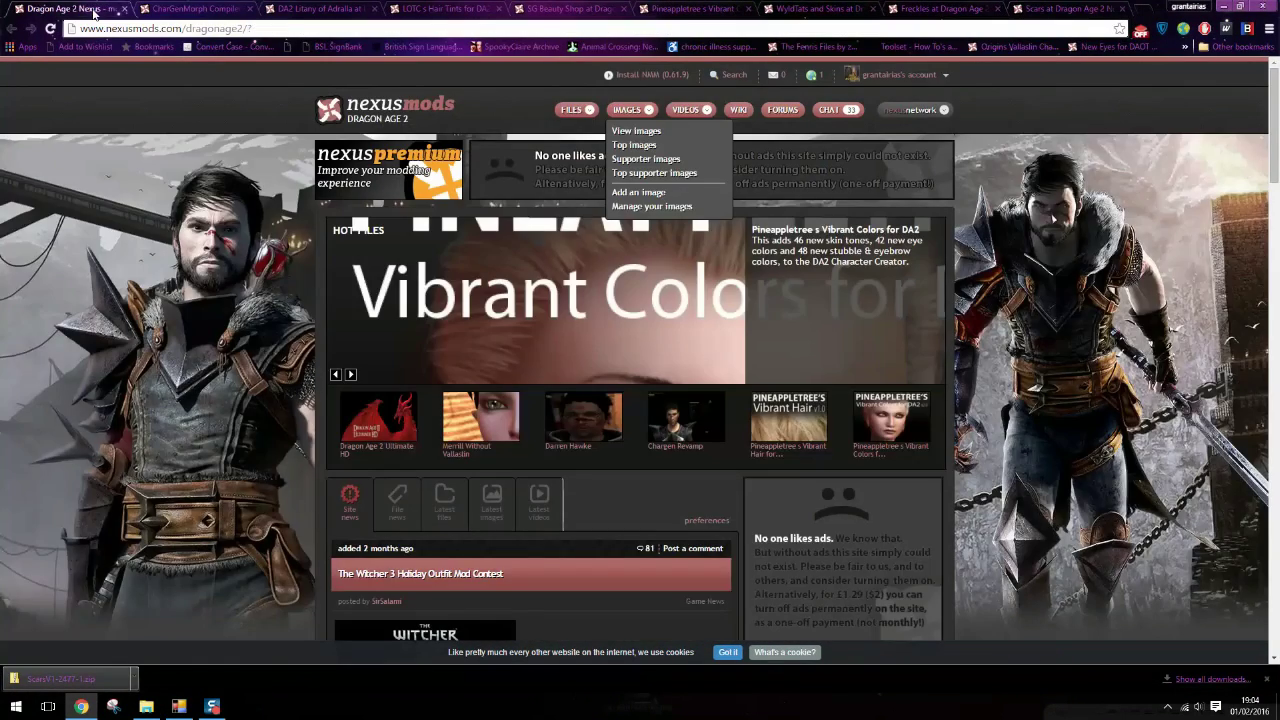
pyautogui.click(176, 10)
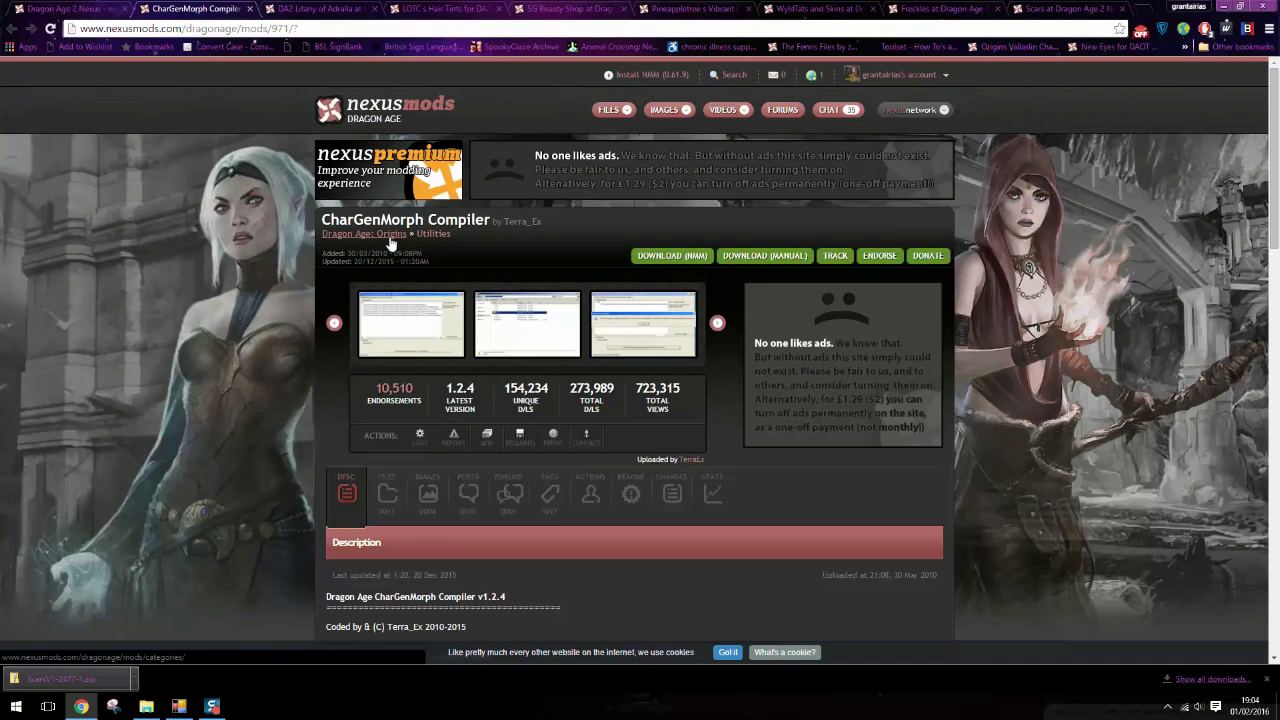
pyautogui.scroll(-3, 384, 308)
pyautogui.scroll(3, 365, 360)
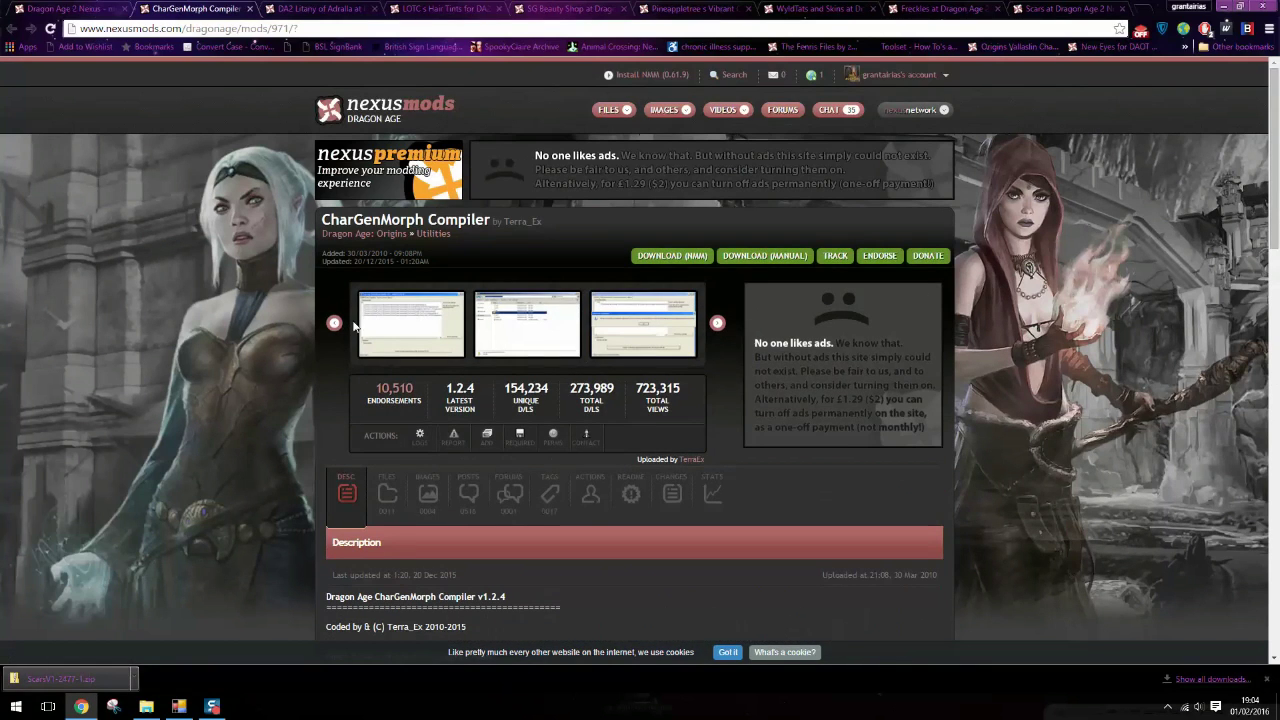
# Return to File Explorer, open the chargen morph compiler folder in a new window and shift that window aside
pyautogui.click(146, 706)
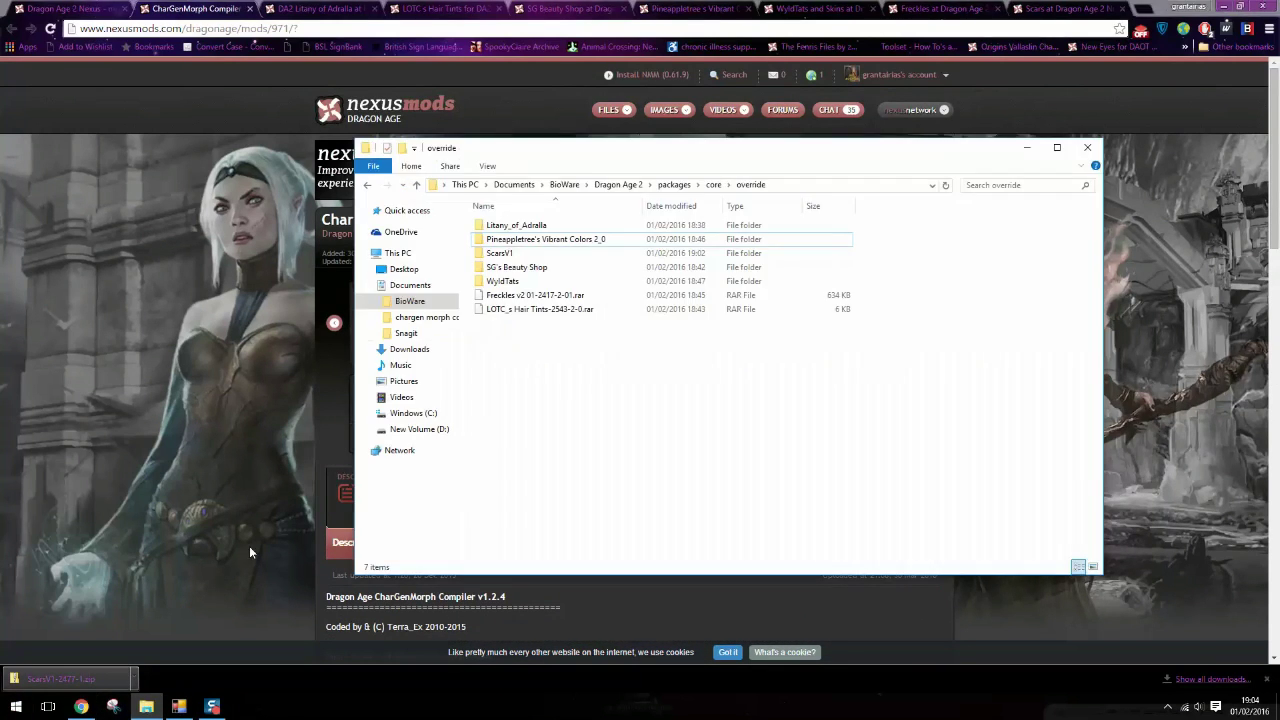
pyautogui.rightClick(418, 318)
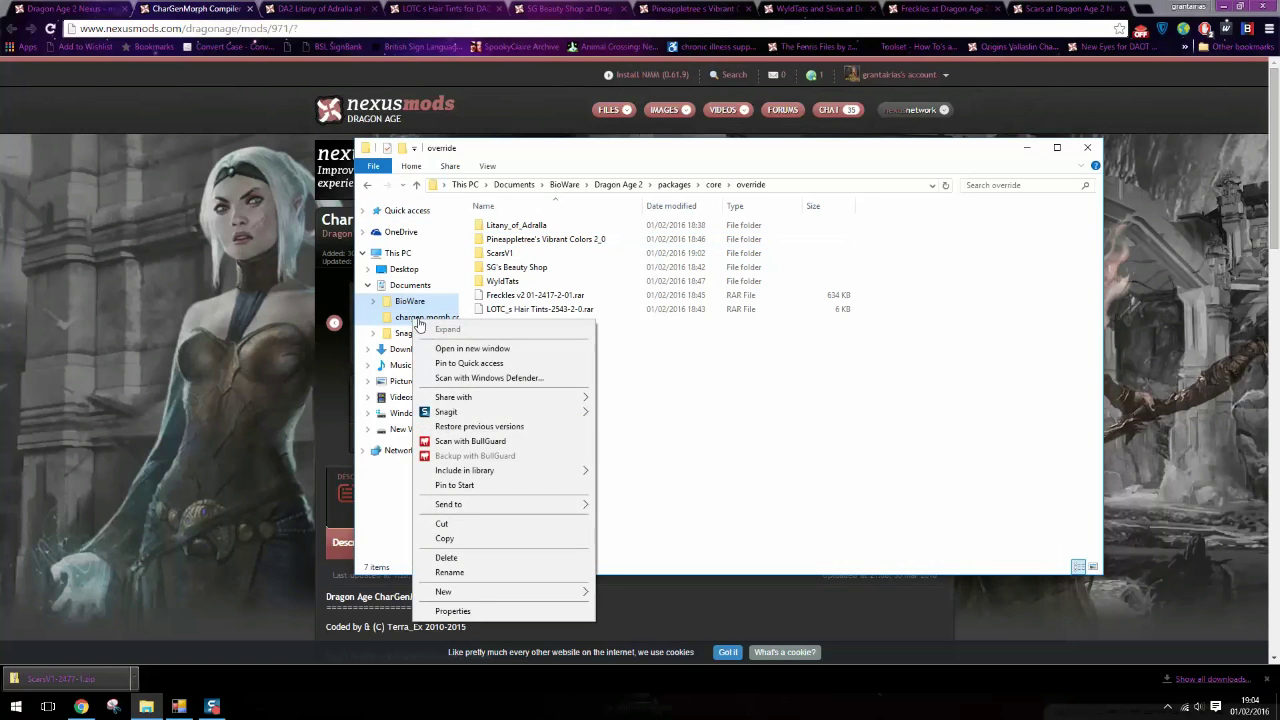
pyautogui.click(441, 348)
pyautogui.moveTo(520, 160); pyautogui.dragTo(223, 192)
# Run DA_CharGenMorphCompiler, dismiss the log file message and choose Dragon Age 2 as the game to modify
pyautogui.doubleClick(262, 281)
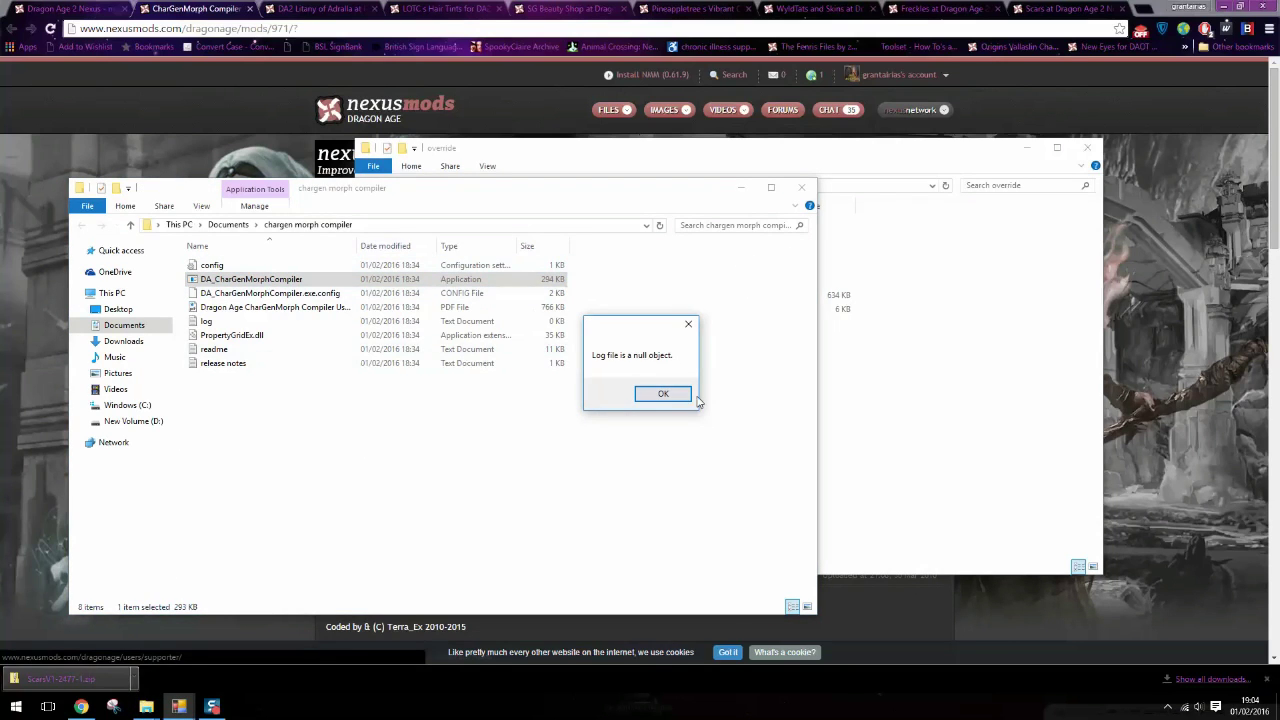
pyautogui.click(663, 394)
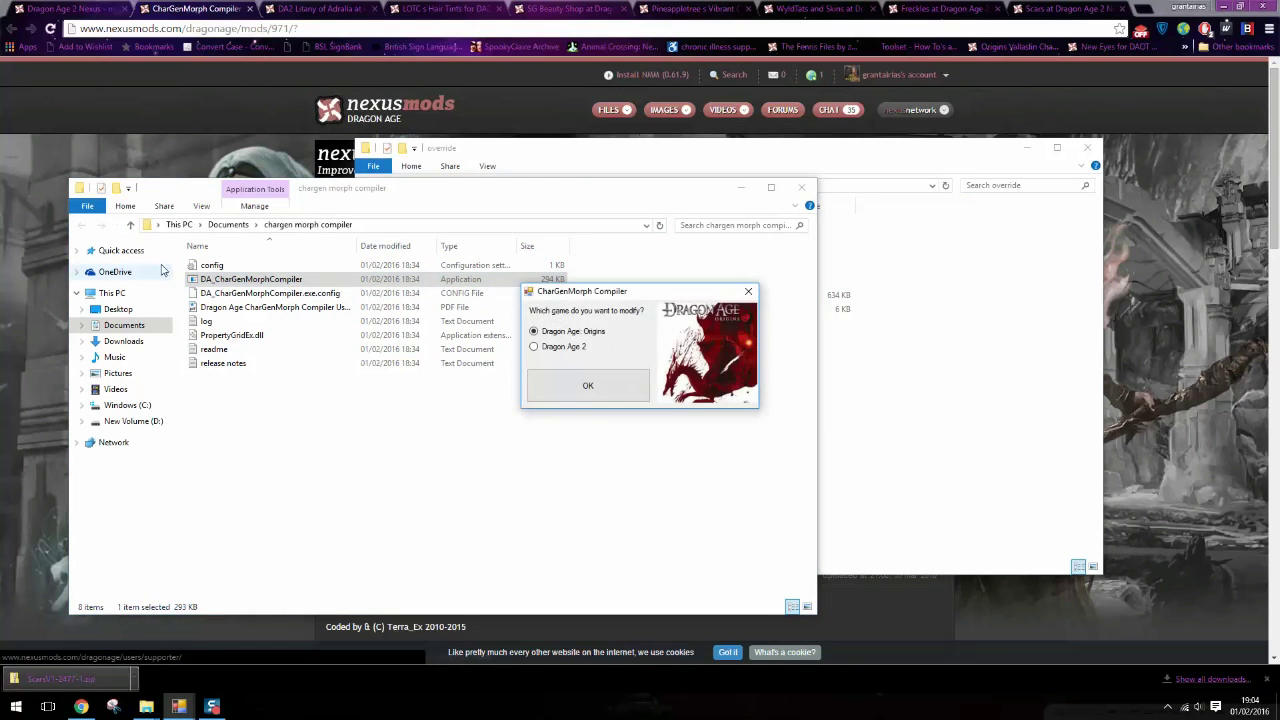
pyautogui.click(536, 347)
pyautogui.click(585, 386)
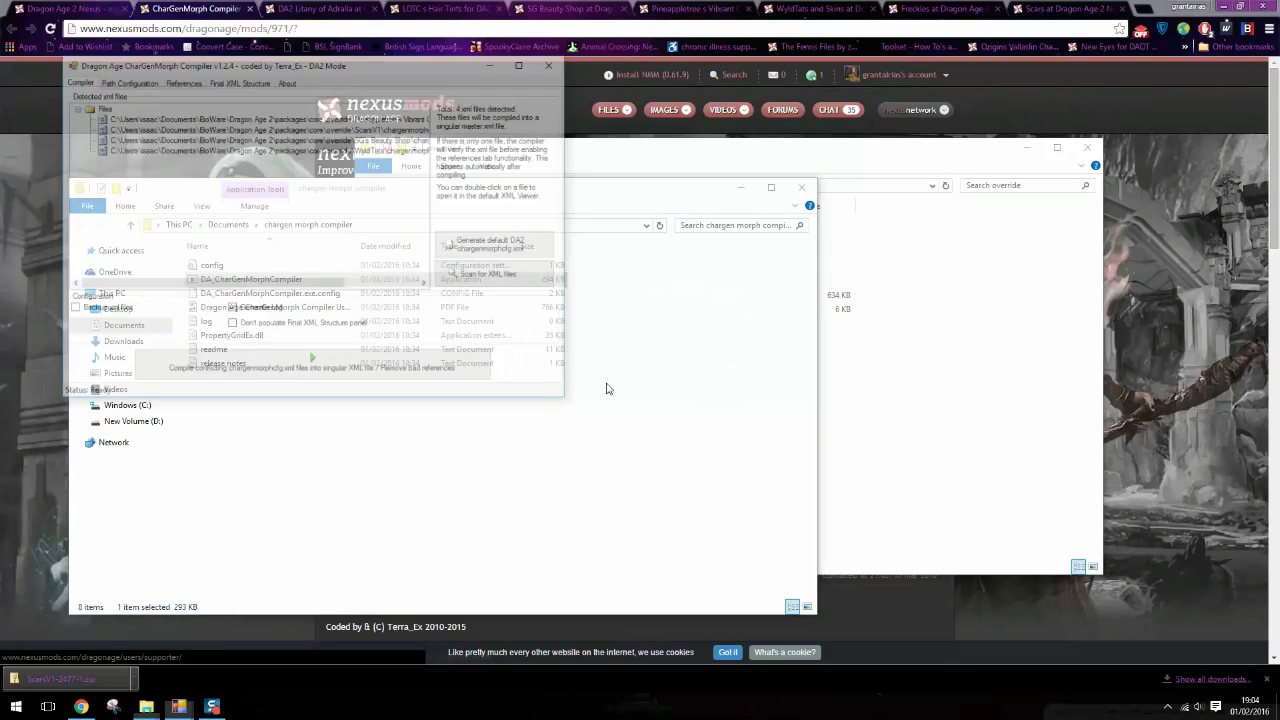
# Reposition and enlarge the compiler window to show the full file paths, and scan for XML files
pyautogui.moveTo(266, 65); pyautogui.dragTo(372, 208)
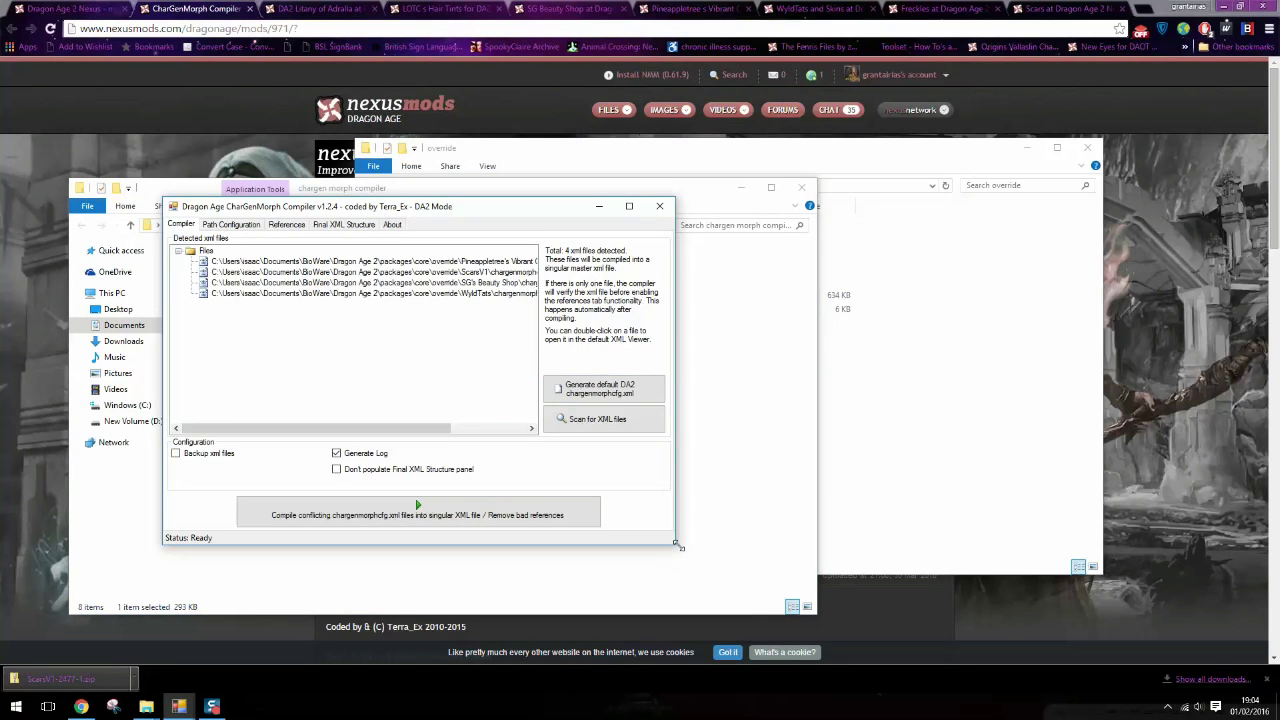
pyautogui.moveTo(676, 545); pyautogui.dragTo(855, 530)
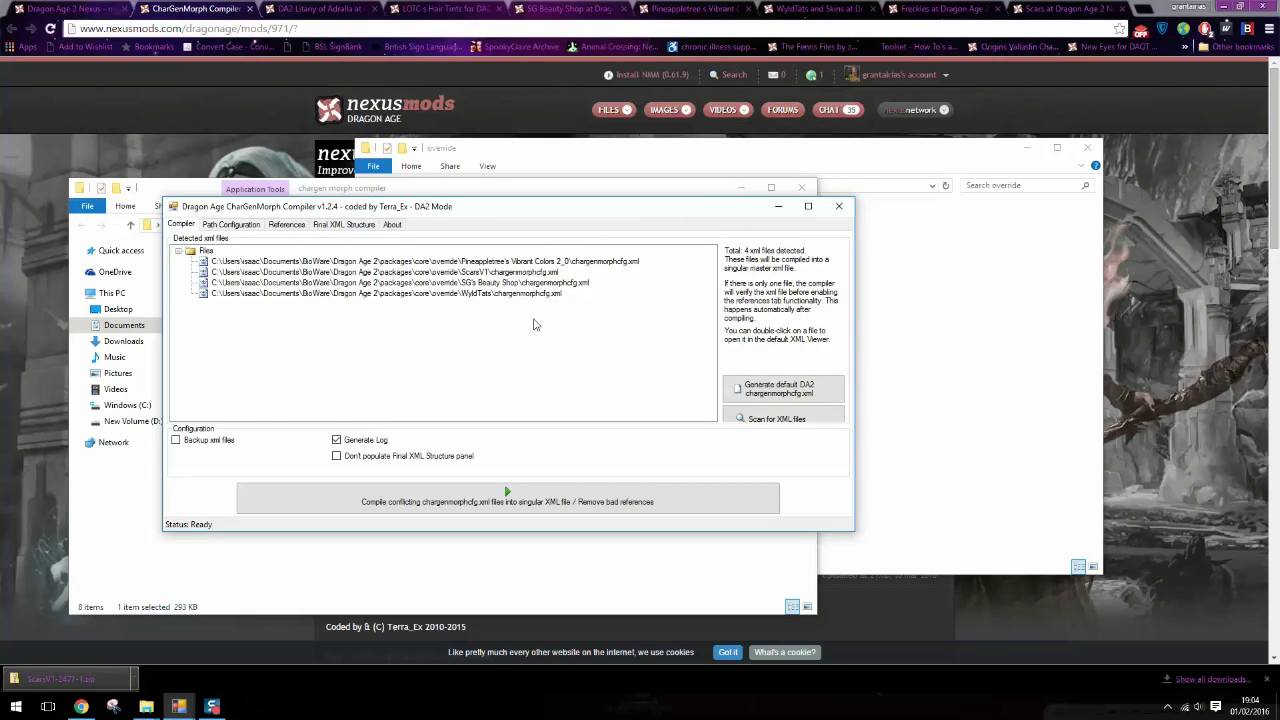
pyautogui.click(752, 417)
pyautogui.moveTo(855, 533); pyautogui.dragTo(957, 579)
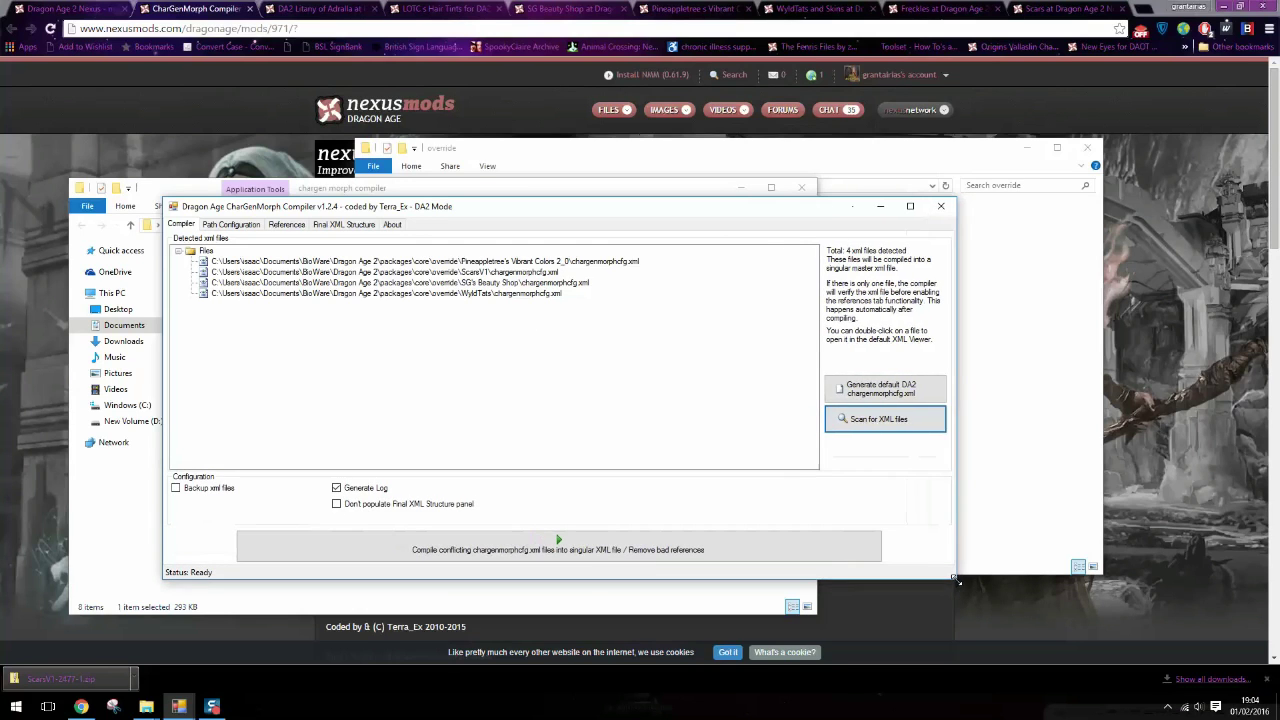
# Compile the conflicting chargenmorphcfg.xml files into a single XML file and close the compiler
pyautogui.click(363, 551)
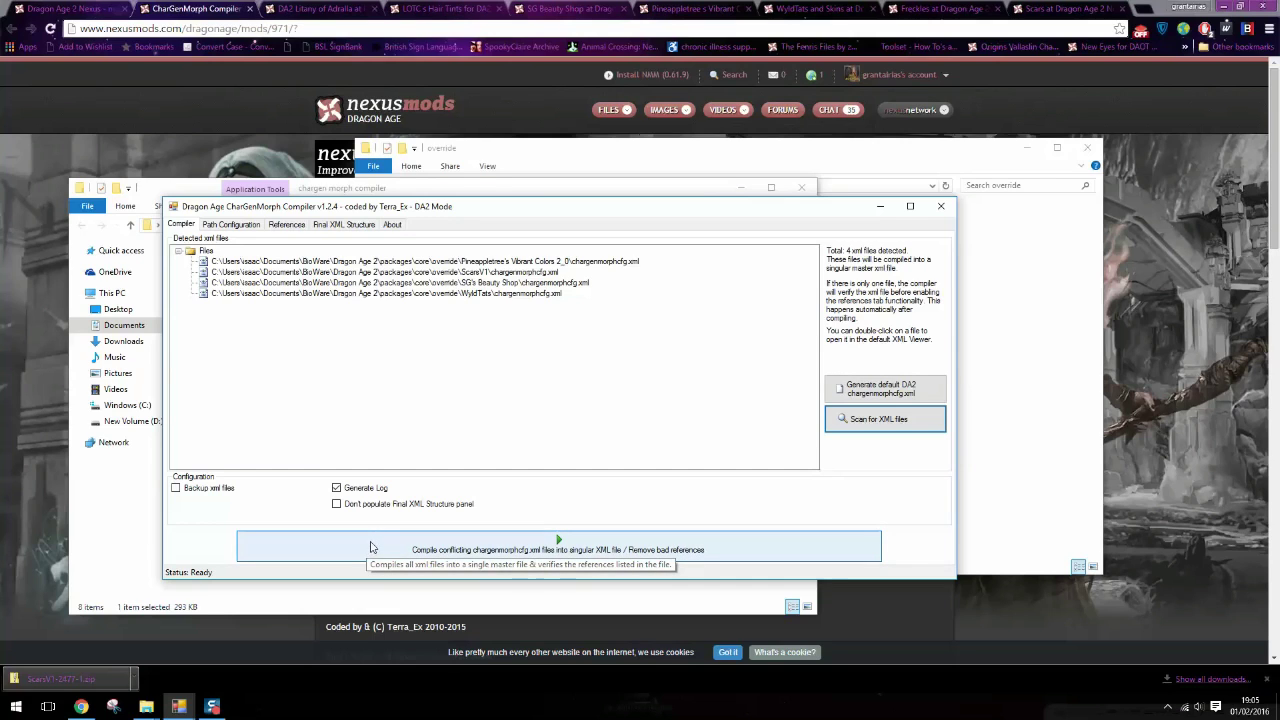
pyautogui.click(395, 548)
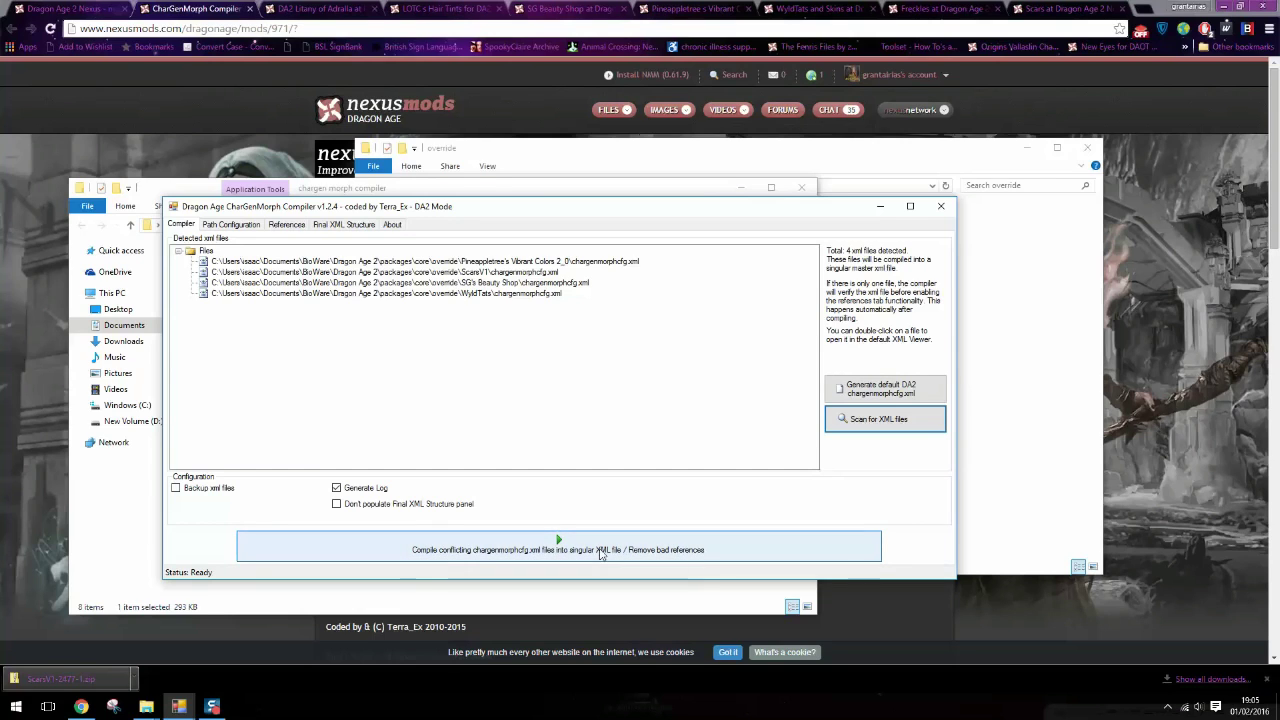
pyautogui.click(388, 550)
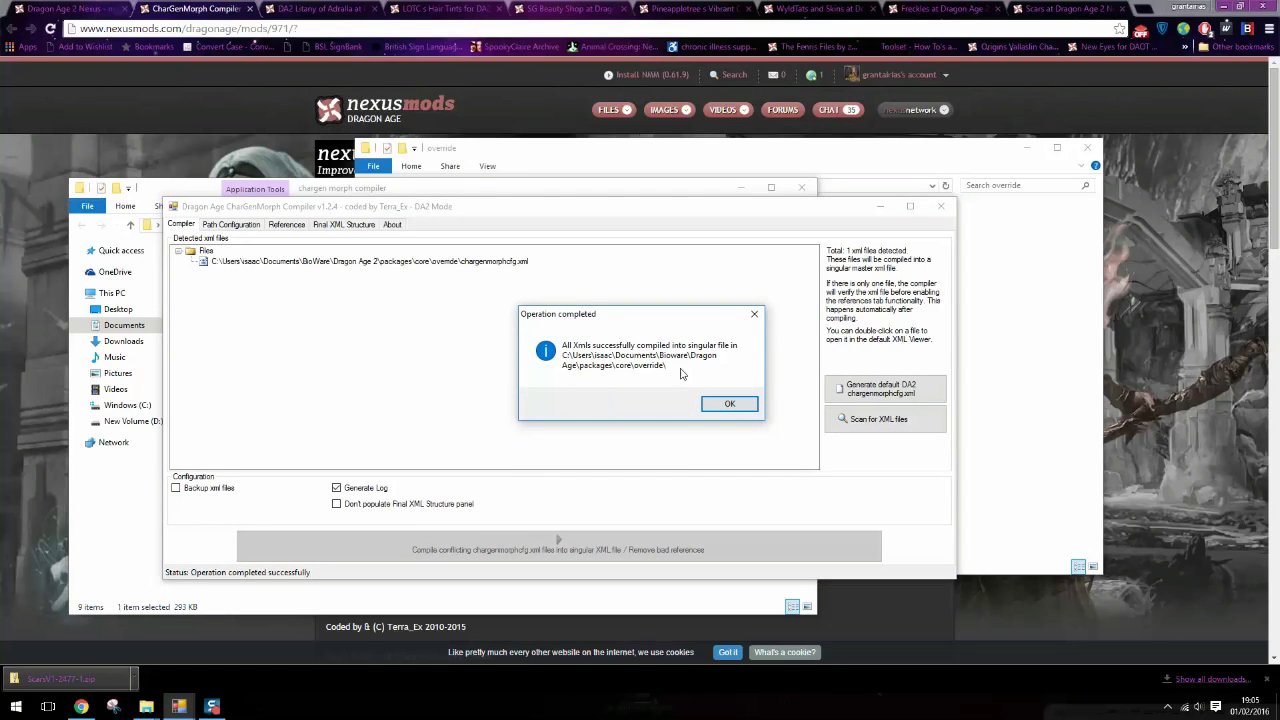
pyautogui.click(728, 404)
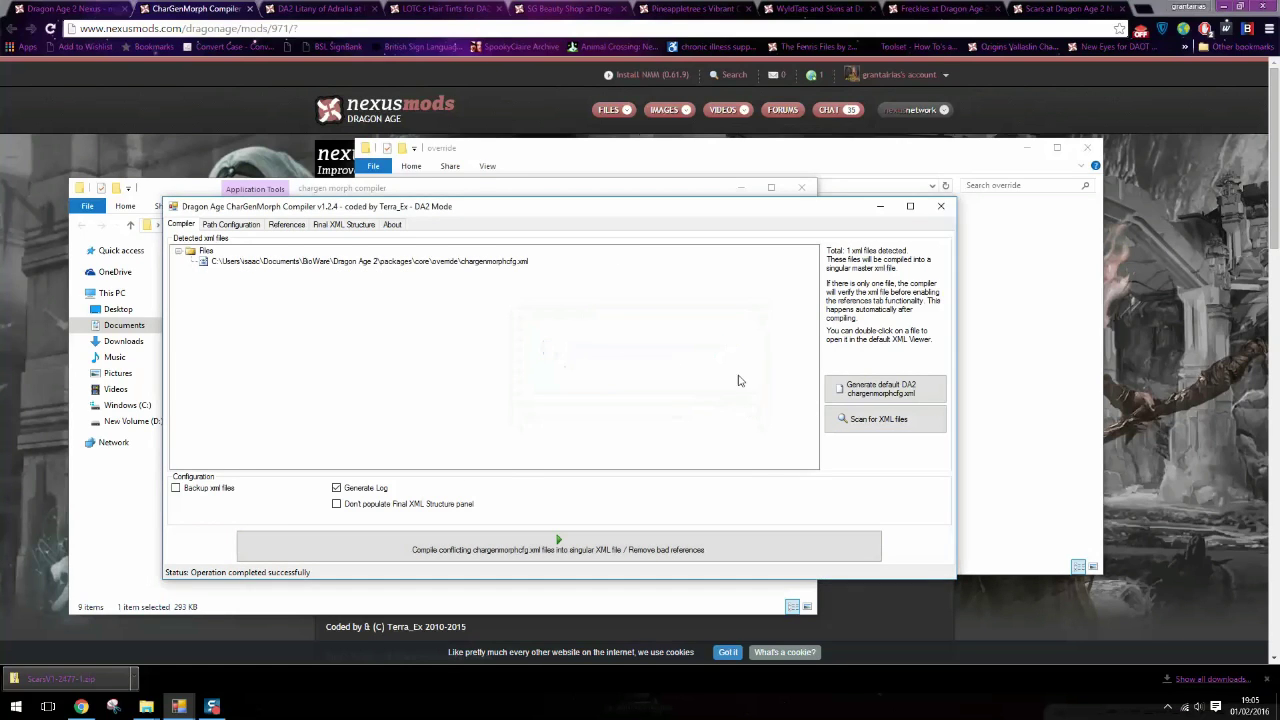
pyautogui.click(940, 206)
# Check the override folder for the compiled chargenmorphcfg file and look inside its SG's Beauty Shop subfolder
pyautogui.moveTo(595, 196); pyautogui.dragTo(932, 417)
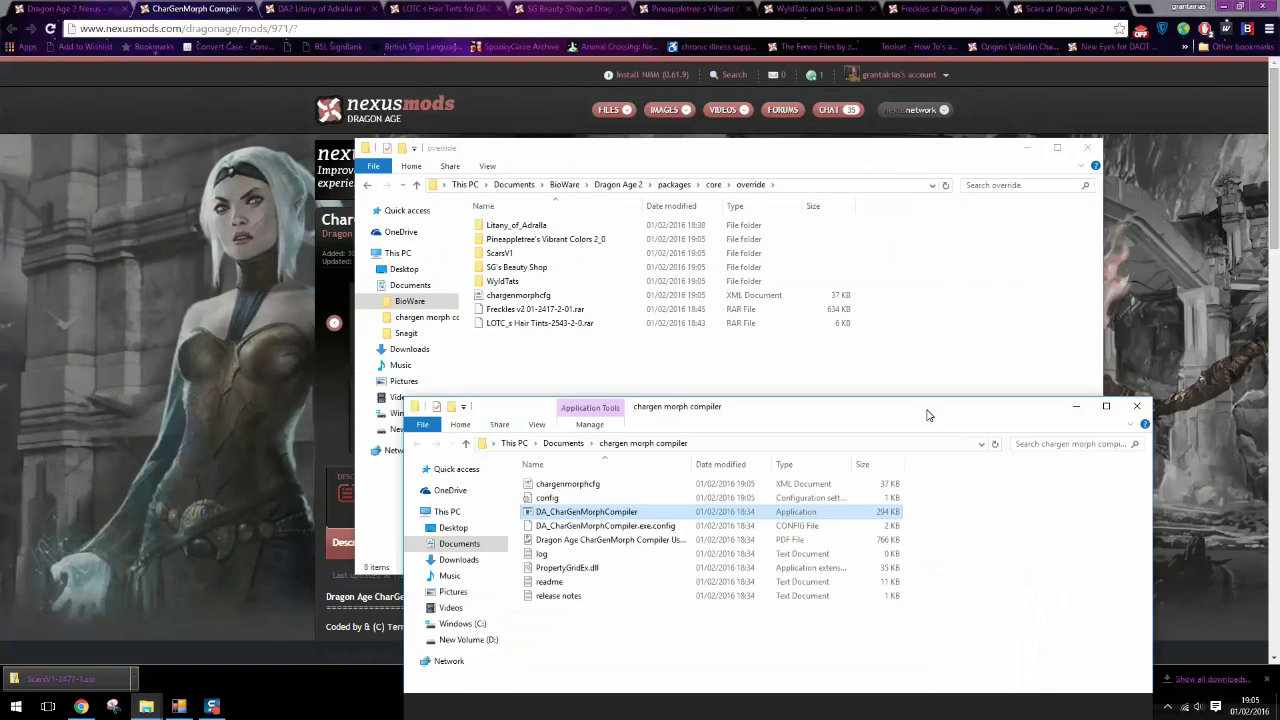
pyautogui.click(931, 323)
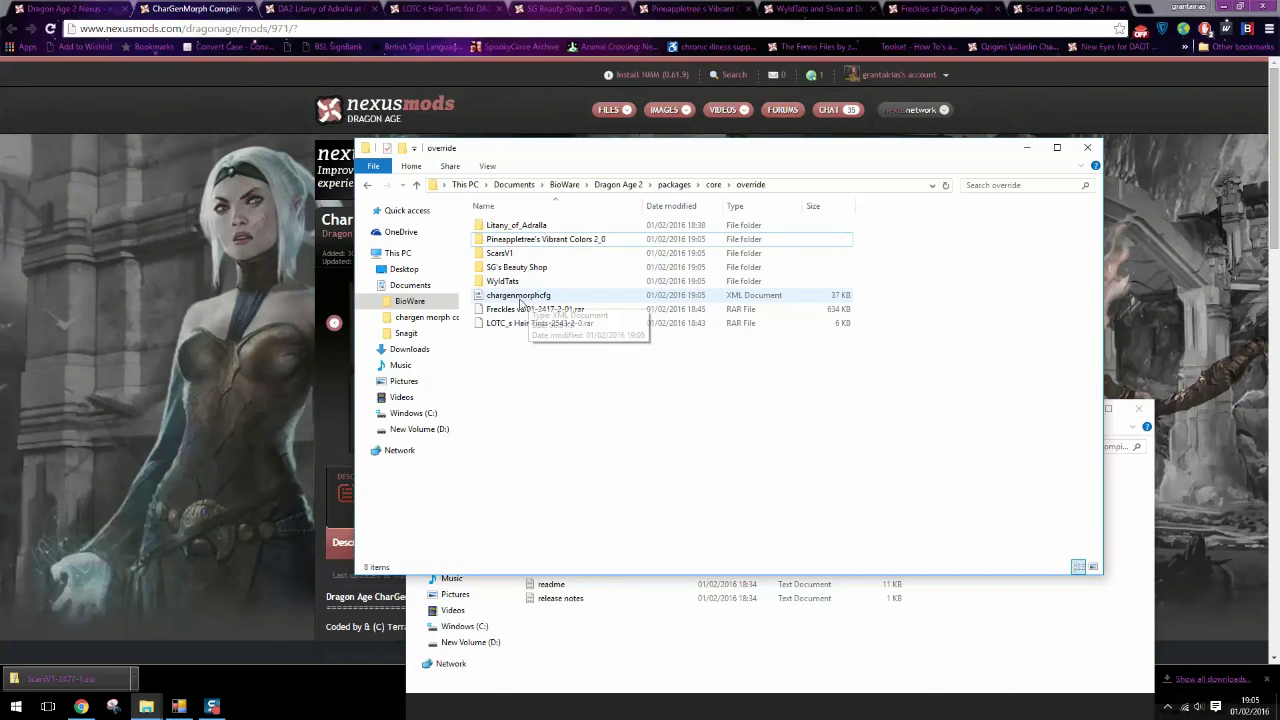
pyautogui.doubleClick(517, 267)
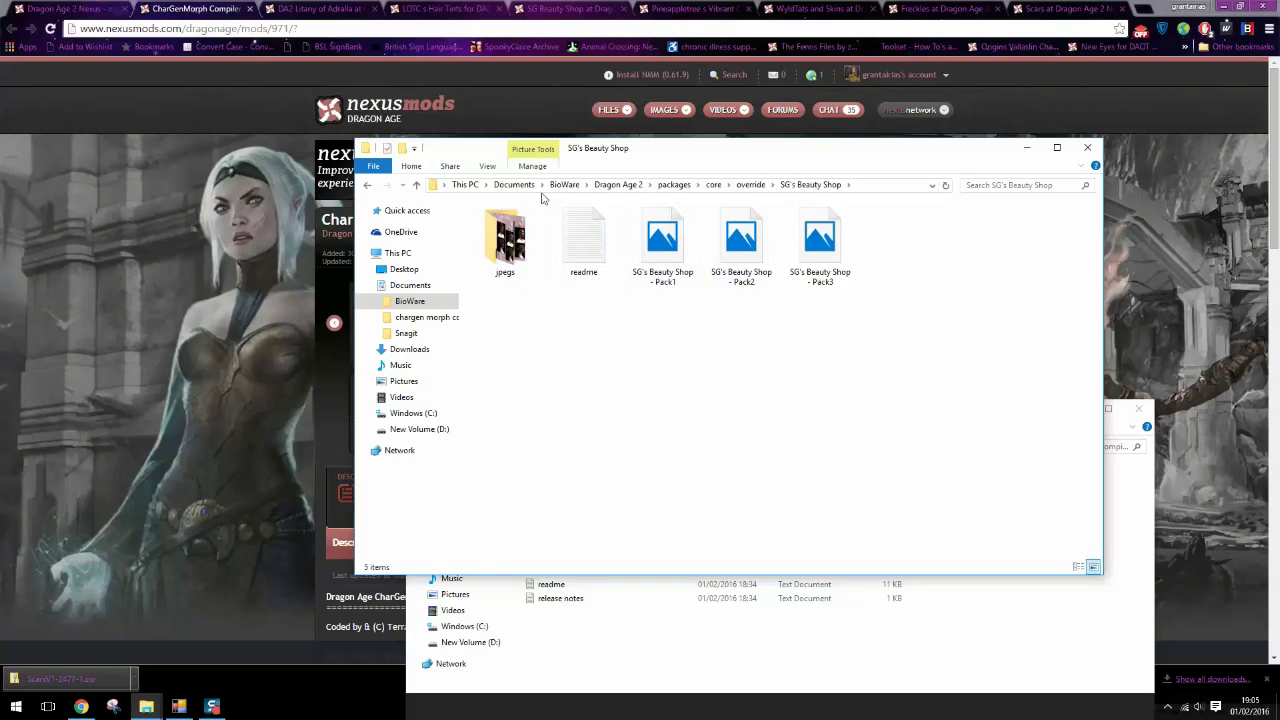
pyautogui.click(750, 185)
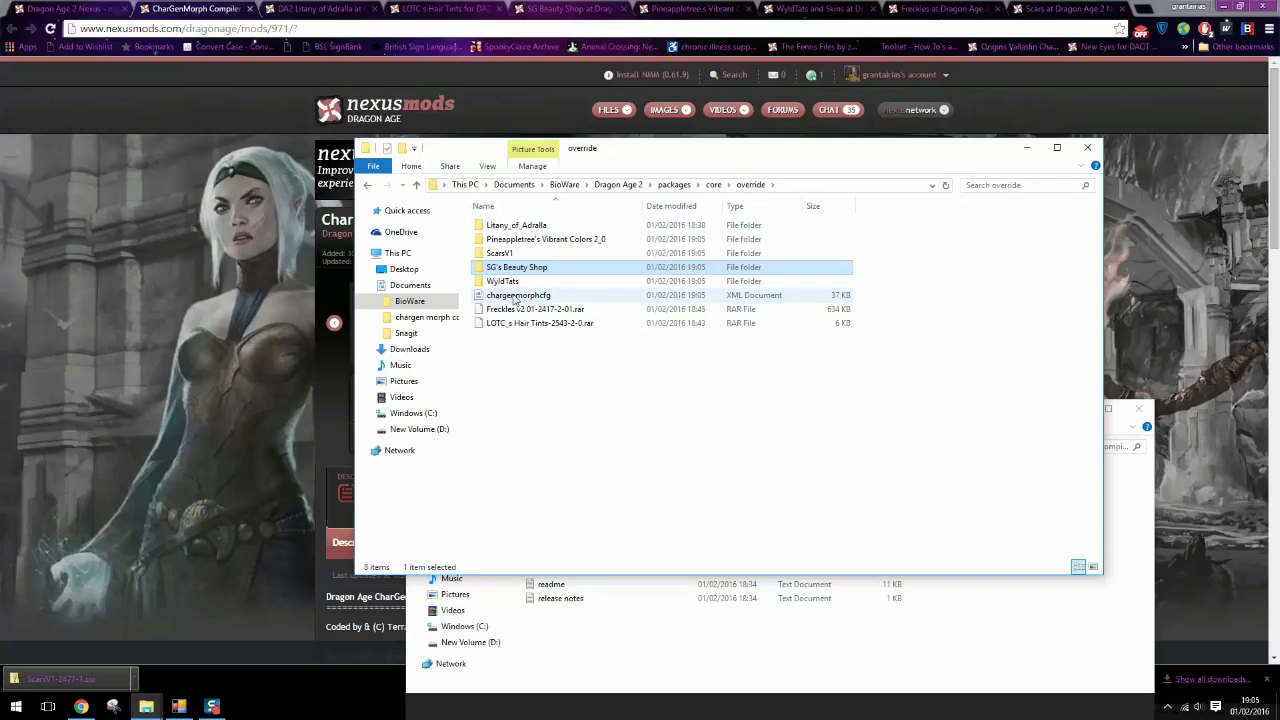
pyautogui.click(624, 412)
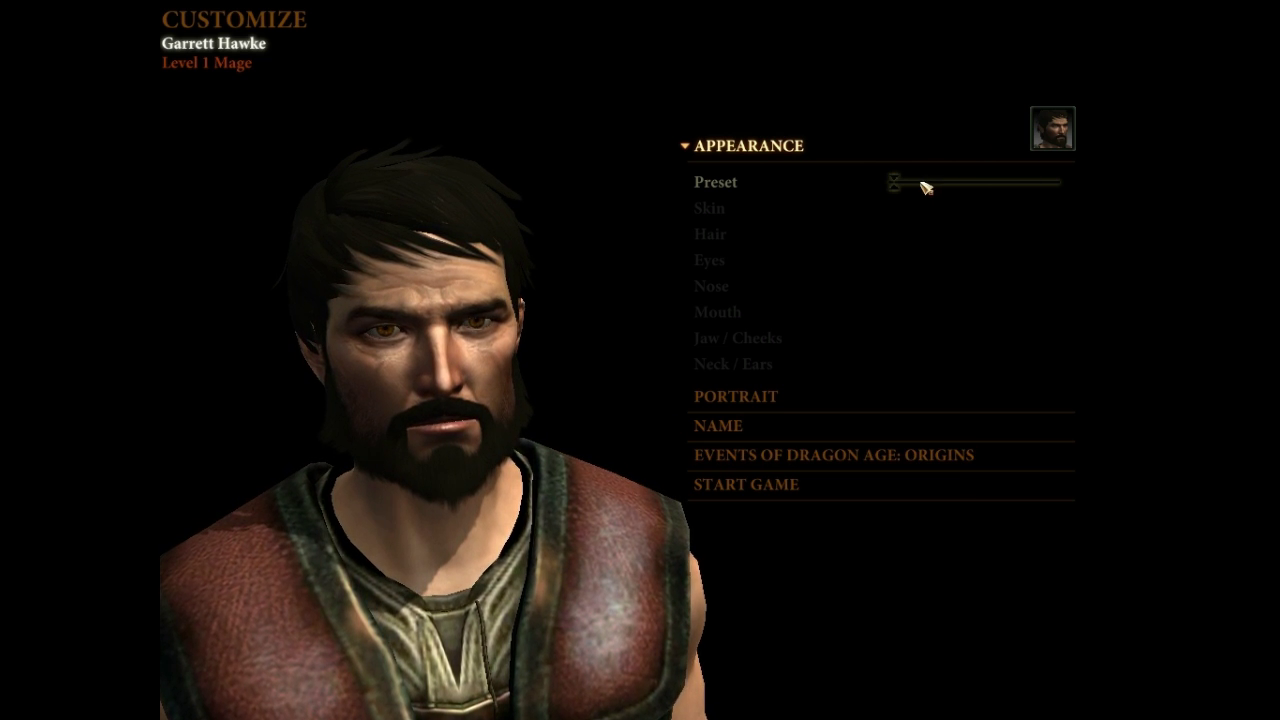
# In Dragon Age II's character creator, change the appearance preset to one about a quarter along the range and open the Skin settings
pyautogui.moveTo(897, 181); pyautogui.dragTo(921, 181)
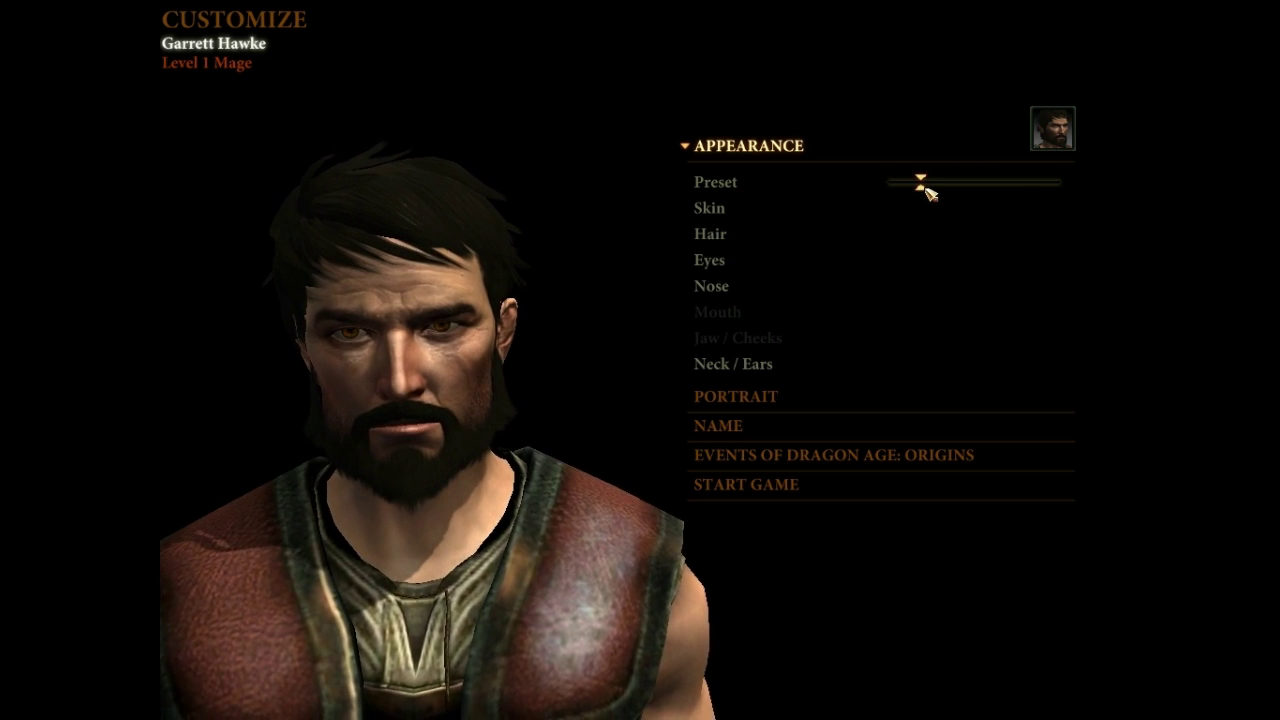
pyautogui.moveTo(936, 192)
pyautogui.mouseDown()
pyautogui.moveTo(1000, 184)
pyautogui.moveTo(914, 194)
pyautogui.moveTo(938, 182)
pyautogui.mouseUp()
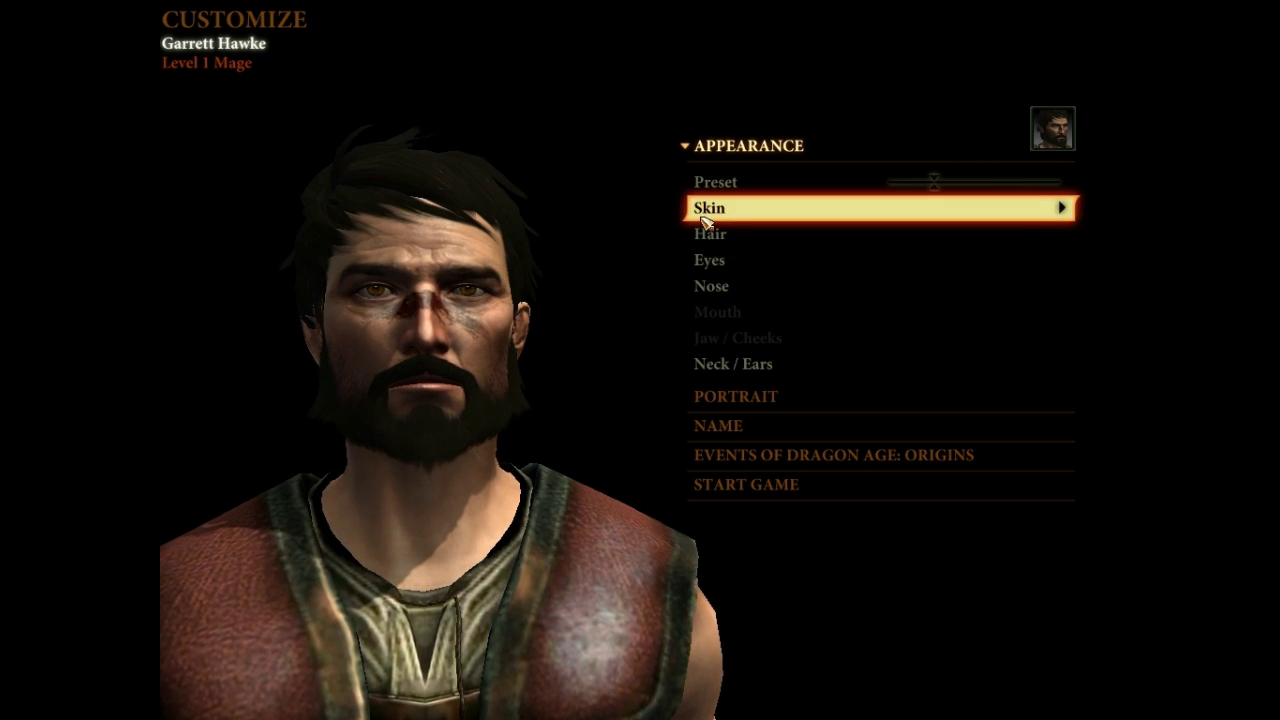
pyautogui.click(704, 222)
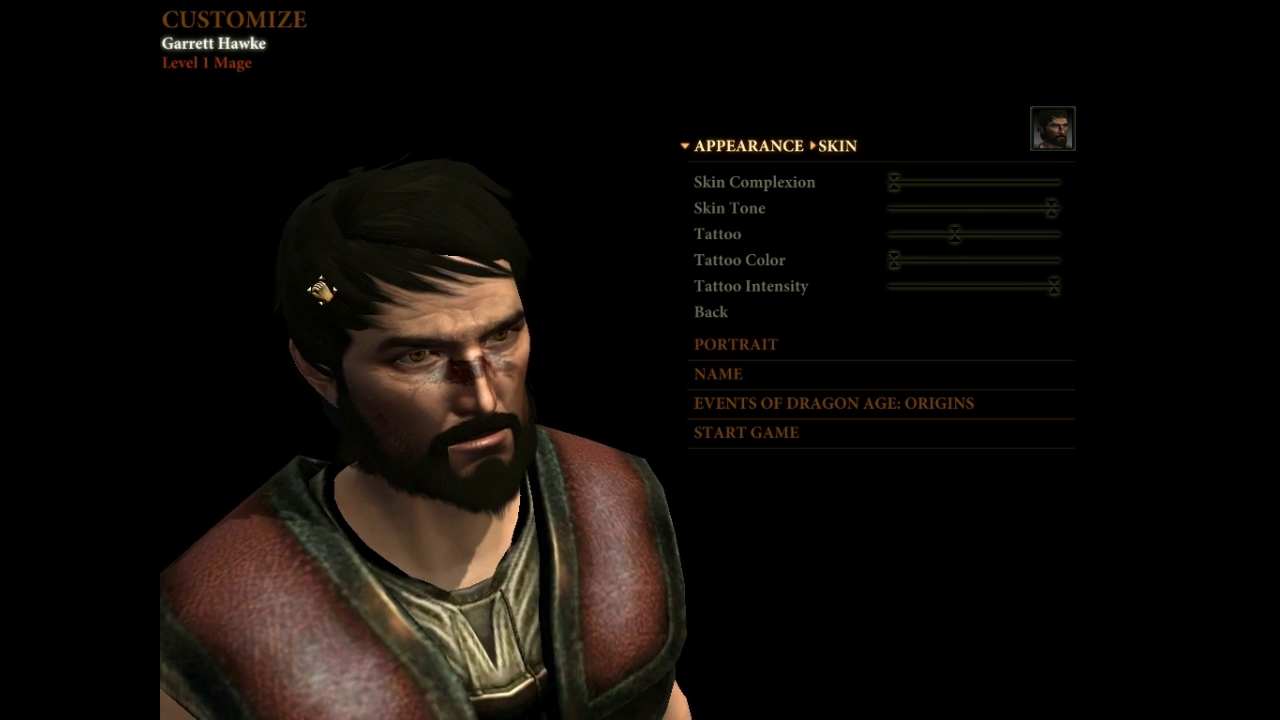
# Preview several modded Skin Complexion options, rotate the character to inspect the neck scar, and return to the first complexion
pyautogui.moveTo(891, 187); pyautogui.dragTo(960, 181)
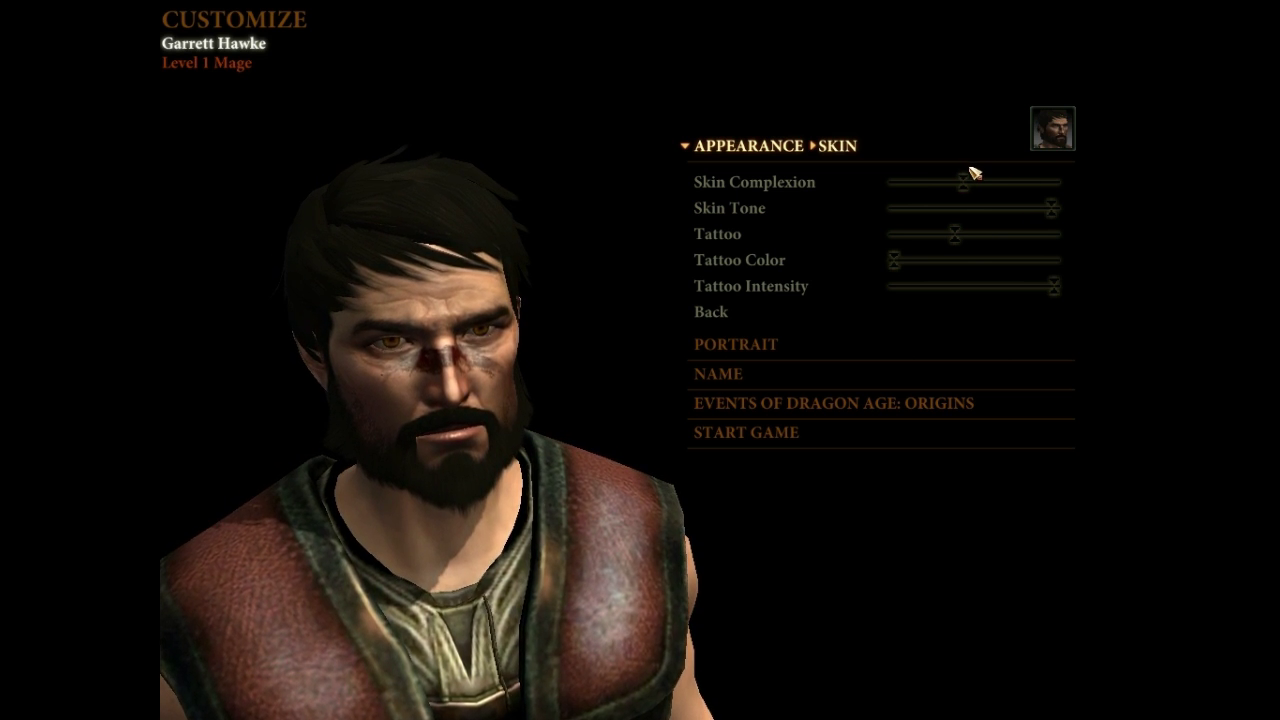
pyautogui.moveTo(970, 170); pyautogui.dragTo(1004, 179)
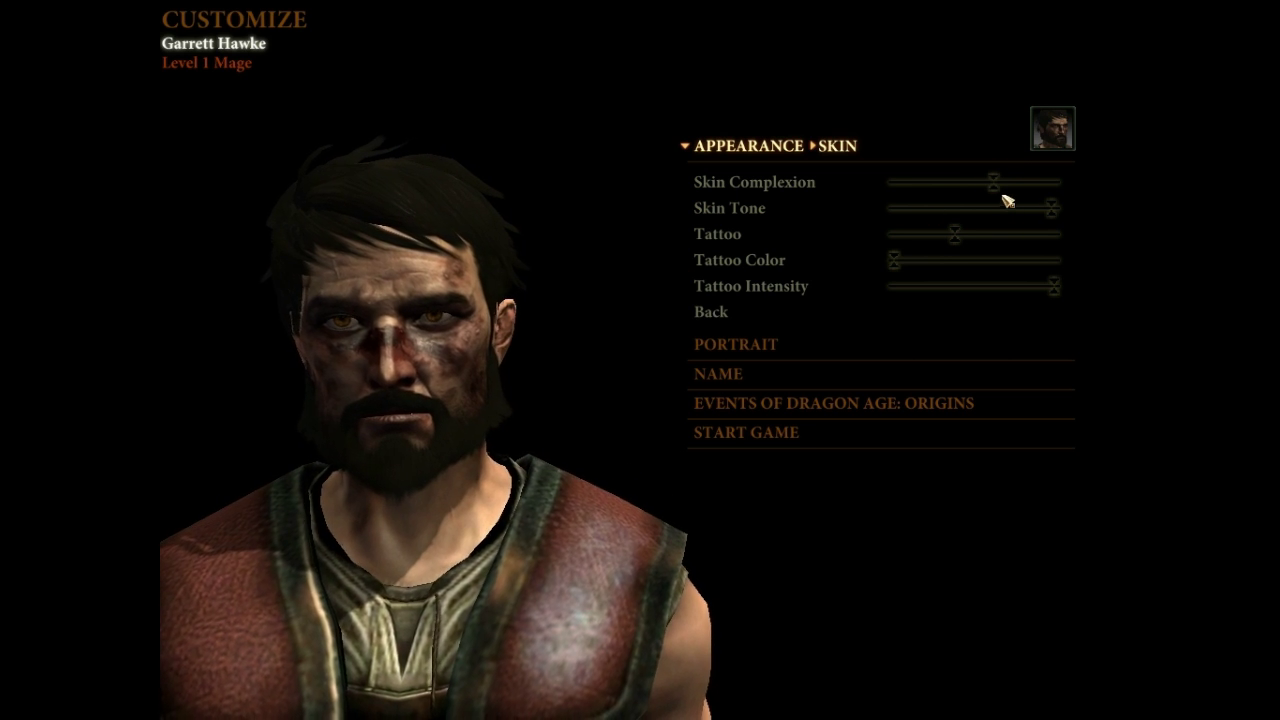
pyautogui.moveTo(1005, 186); pyautogui.dragTo(1034, 187)
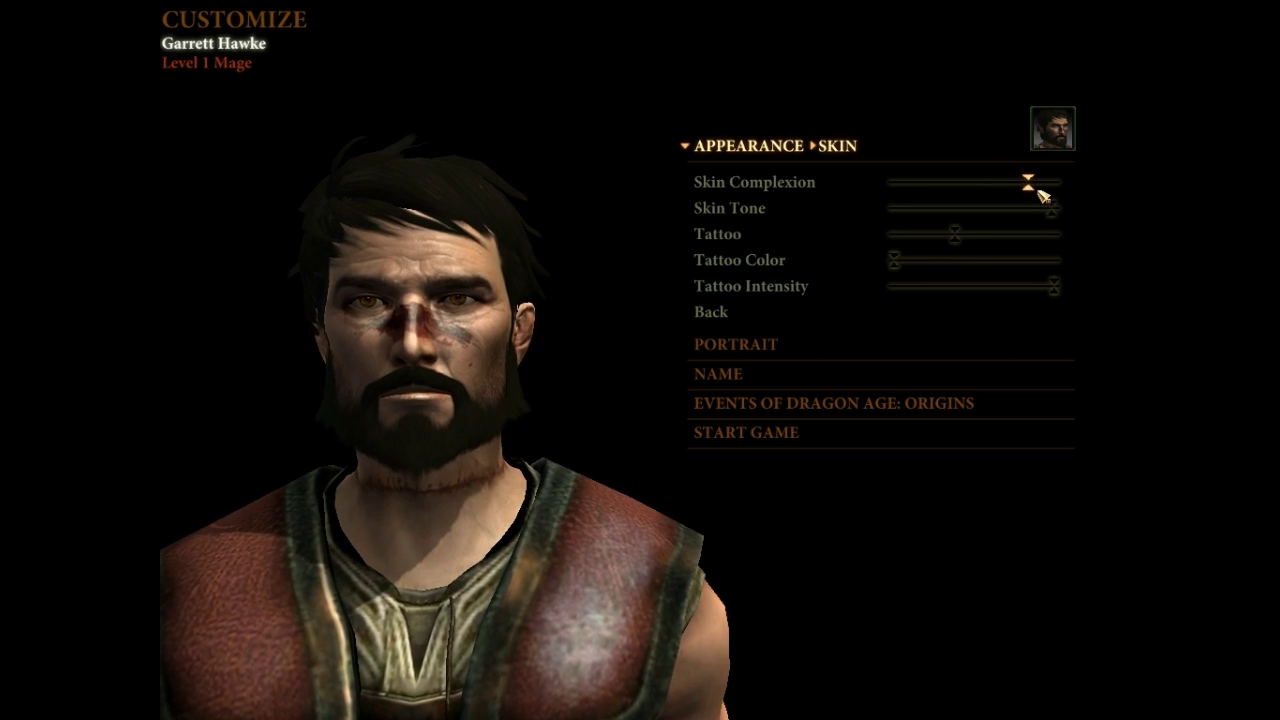
pyautogui.moveTo(337, 534); pyautogui.dragTo(218, 527)
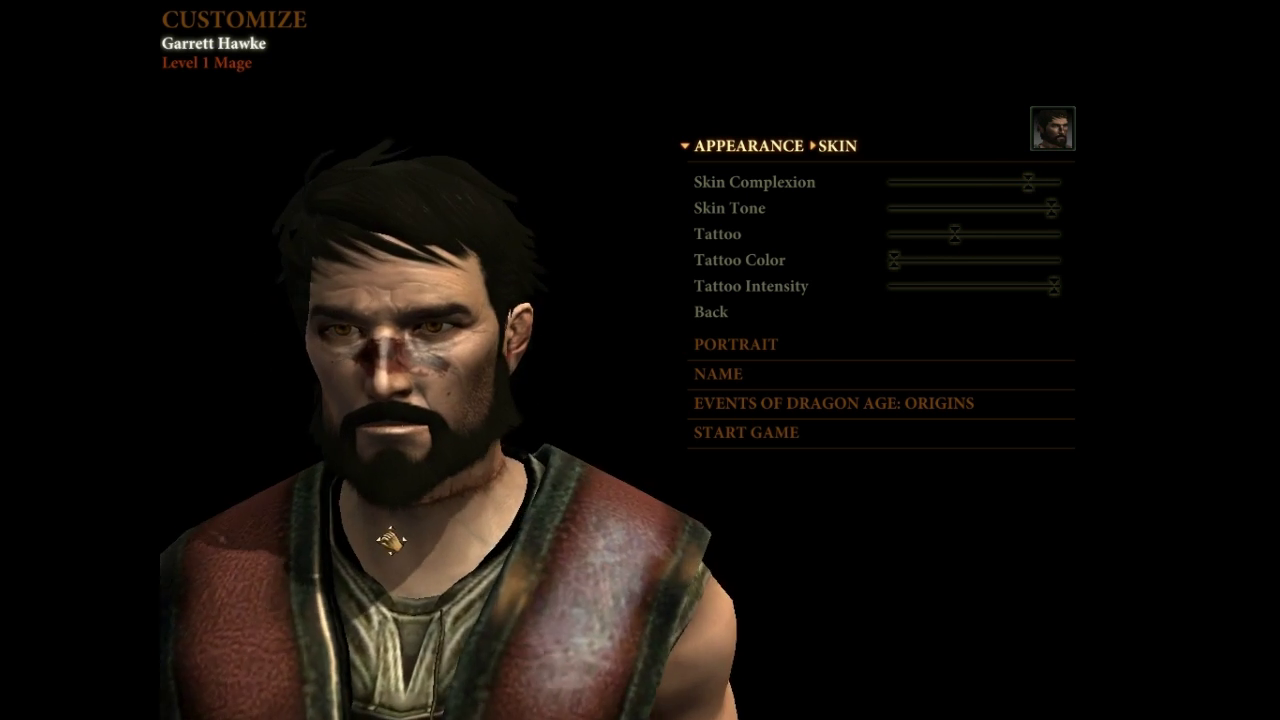
pyautogui.moveTo(1027, 183); pyautogui.dragTo(855, 220)
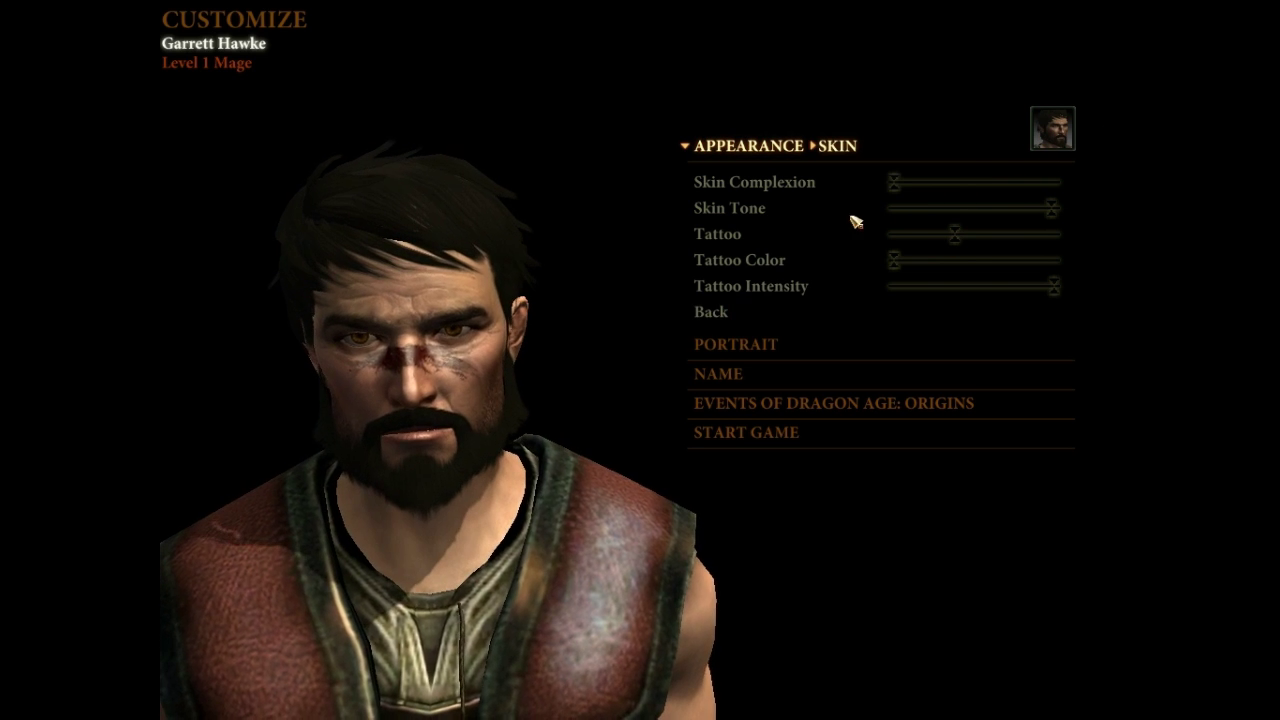
# Set the character's Tattoo to the last option in the range
pyautogui.moveTo(957, 234); pyautogui.dragTo(1063, 234)
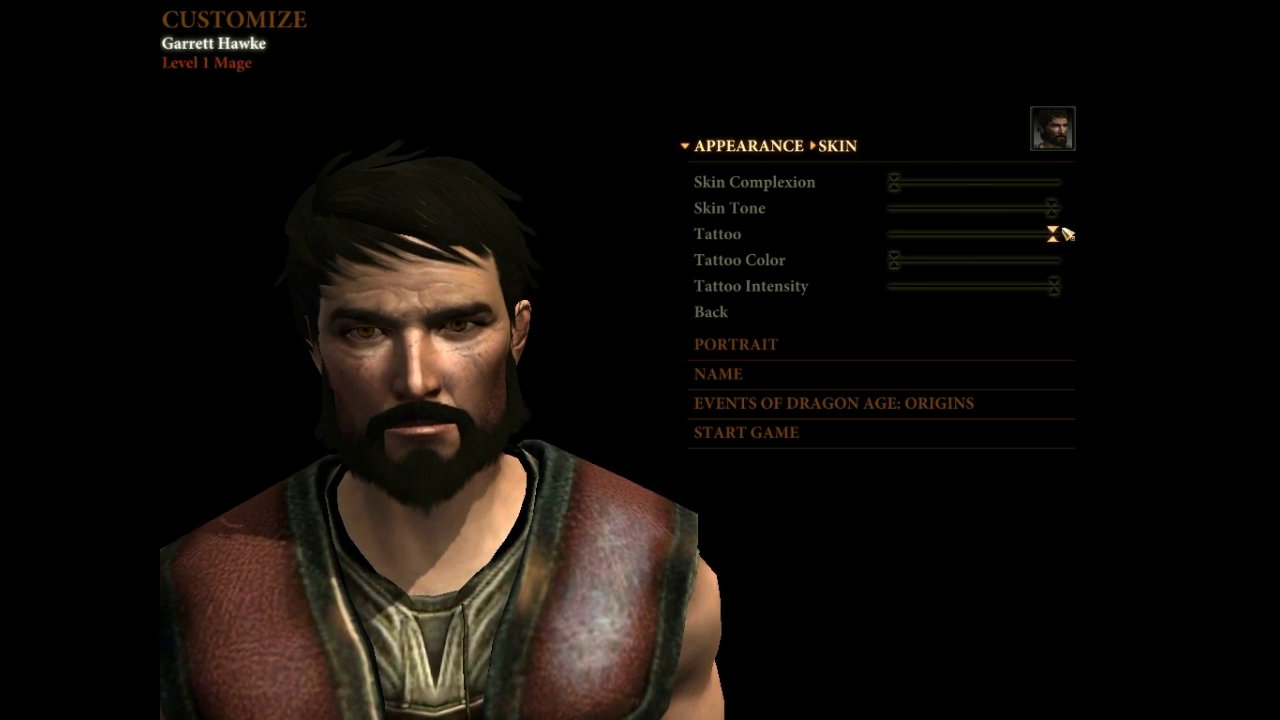
# Leave the Skin settings and set the character's Eye Color to a pale option about five-sixths along the range
pyautogui.click(760, 150)
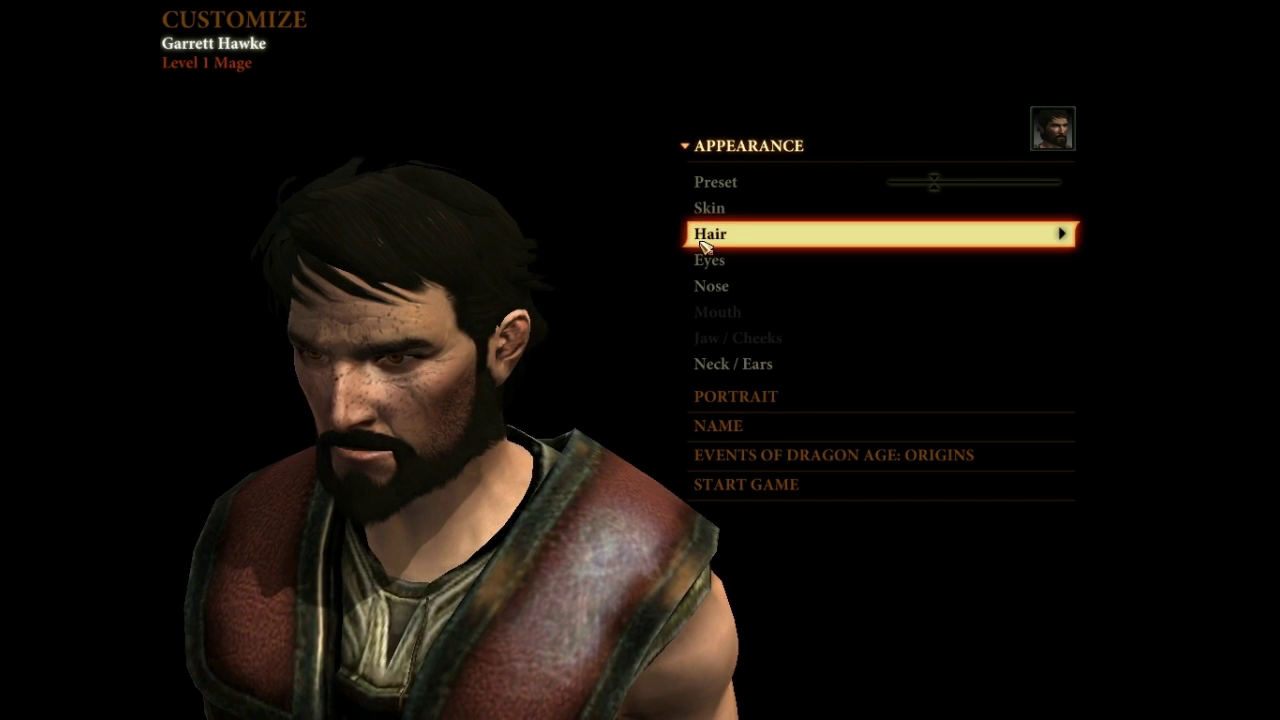
pyautogui.click(709, 262)
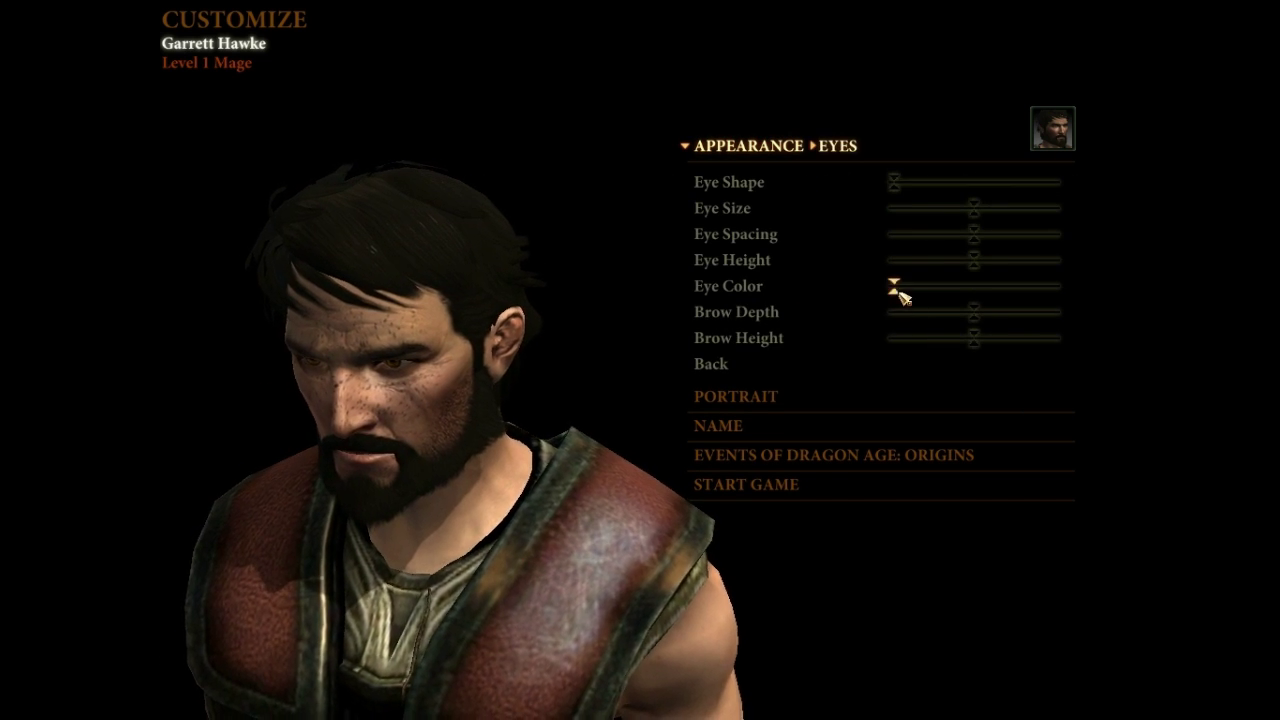
pyautogui.moveTo(900, 287); pyautogui.dragTo(1038, 279)
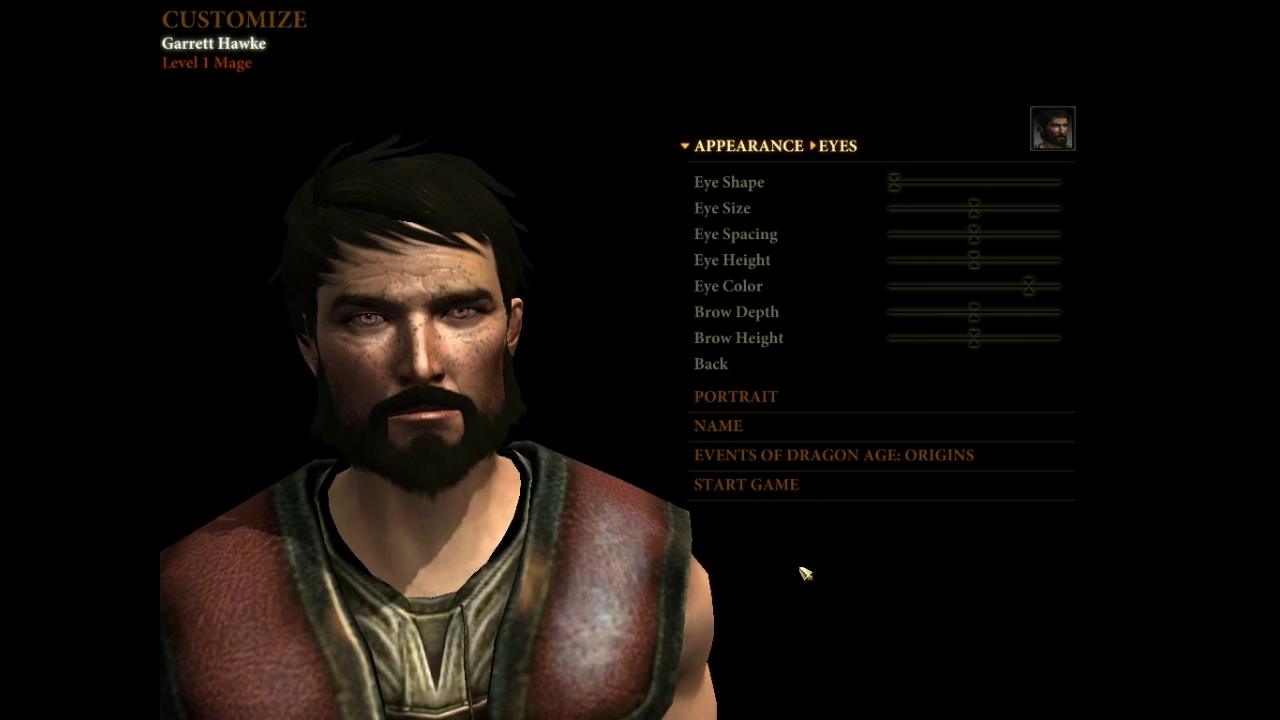
# In the Hair settings, choose the modded mohawk with shaved sides and ponytail, inspect it from both sides, and set Hair / Beard Color to the last option, pink
pyautogui.click(798, 150)
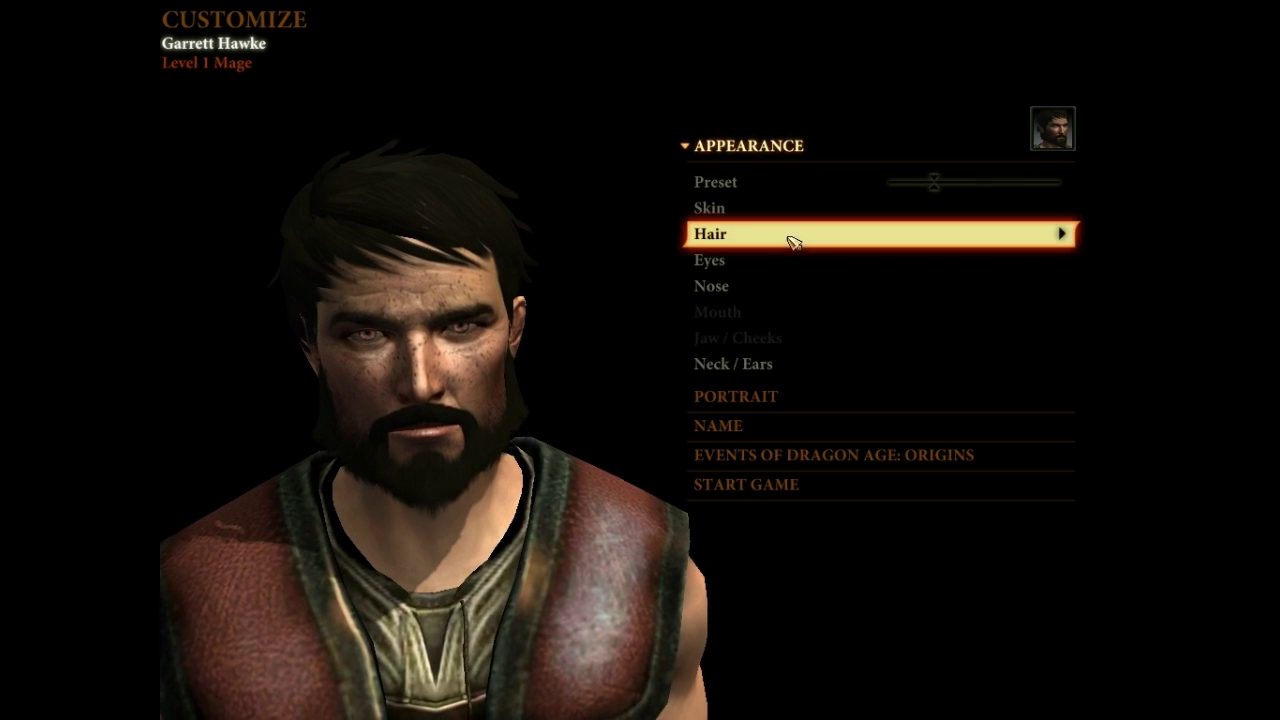
pyautogui.click(779, 233)
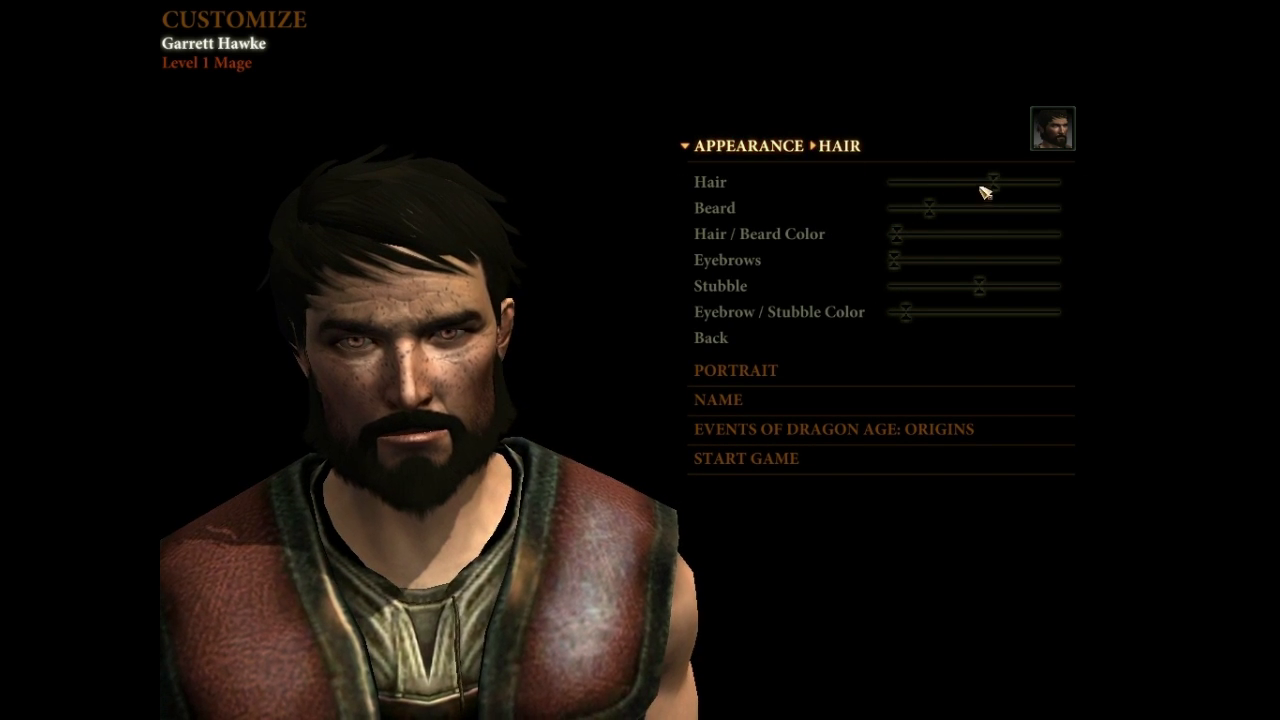
pyautogui.moveTo(985, 192); pyautogui.dragTo(1002, 182)
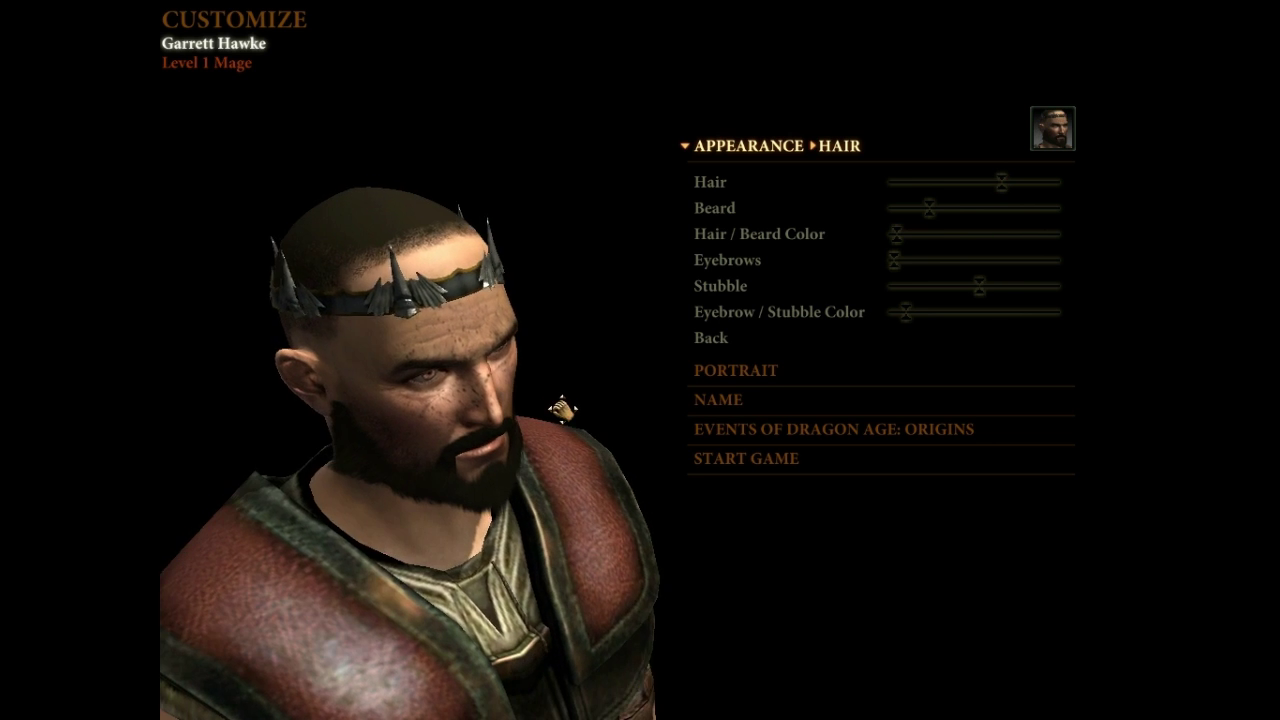
pyautogui.moveTo(1008, 185)
pyautogui.mouseDown()
pyautogui.moveTo(1027, 186)
pyautogui.moveTo(1020, 194)
pyautogui.mouseUp()
pyautogui.moveTo(550, 376); pyautogui.dragTo(368, 495)
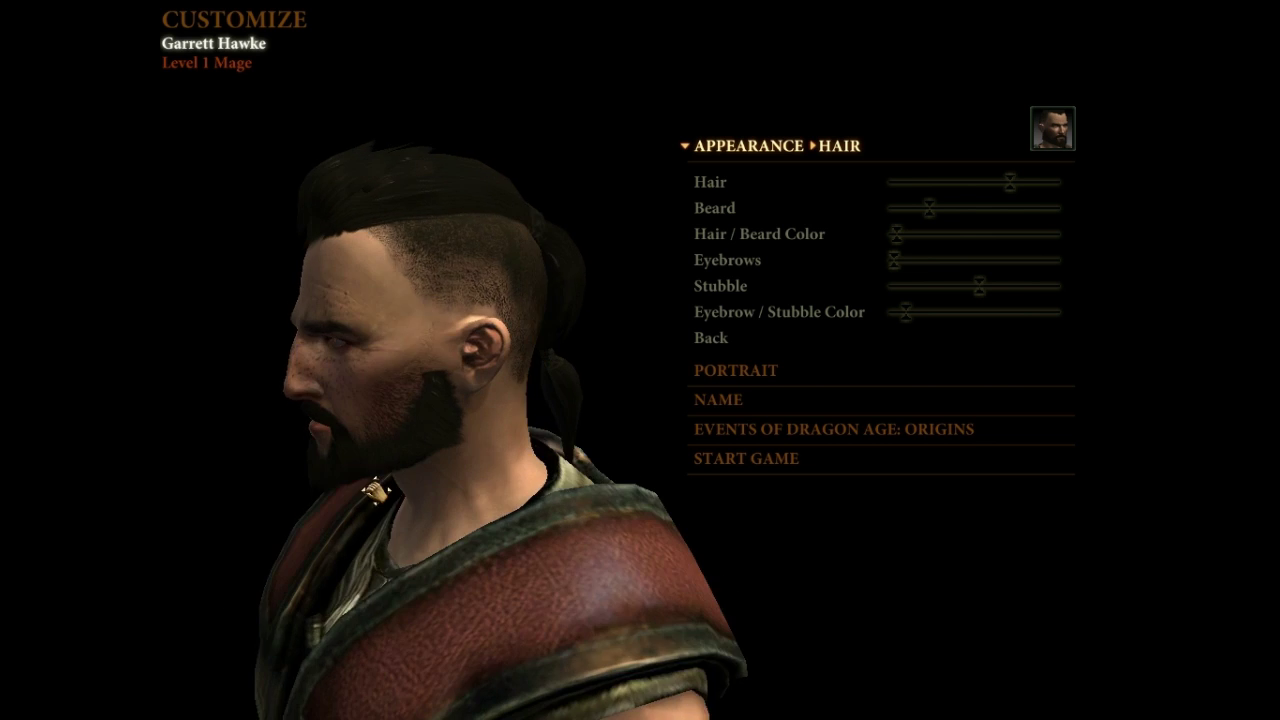
pyautogui.moveTo(522, 420); pyautogui.dragTo(694, 400)
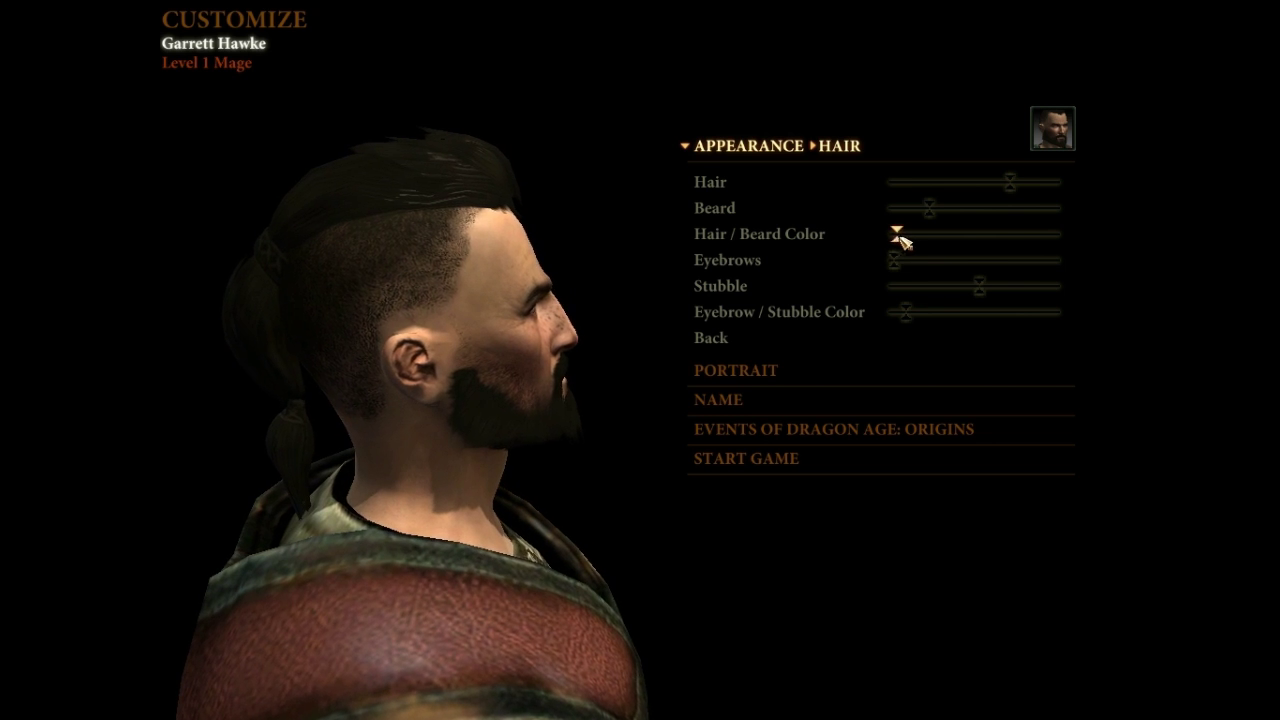
pyautogui.moveTo(899, 236); pyautogui.dragTo(1077, 223)
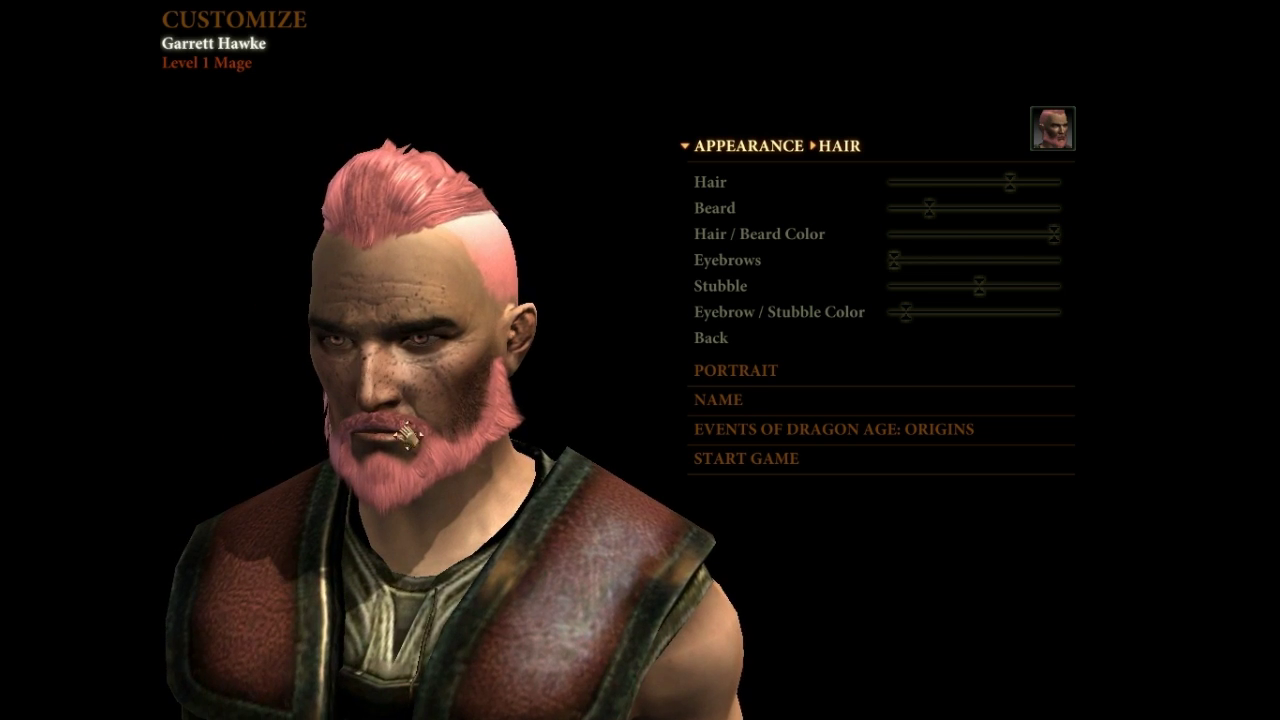